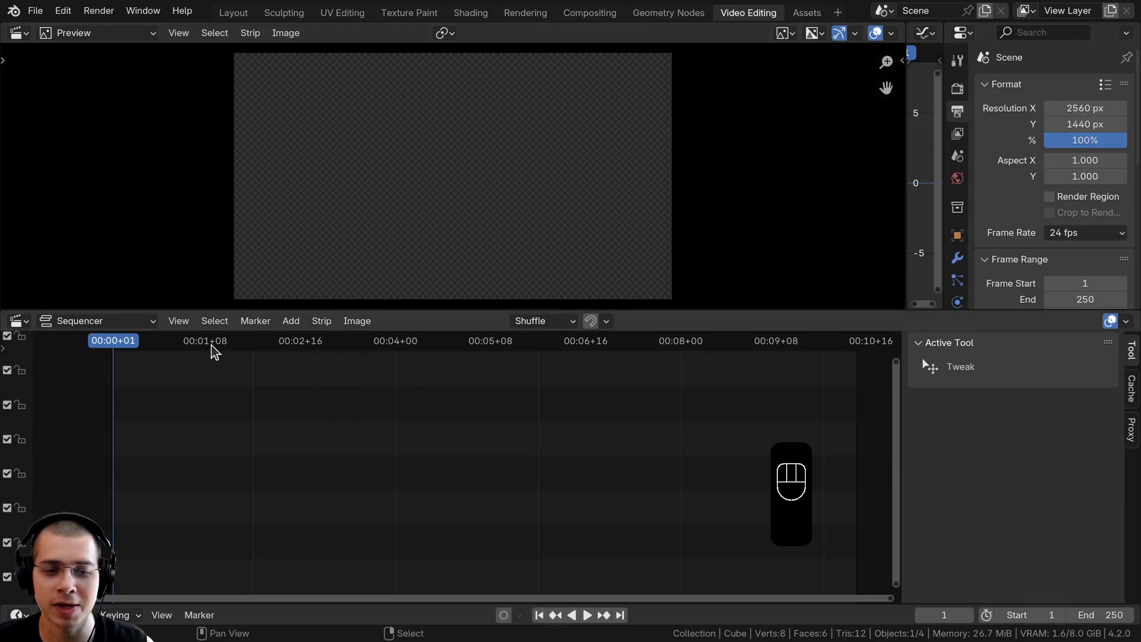
{"action": "left_click_drag", "start_coordinate": [215, 350], "coordinate": [355, 359]}
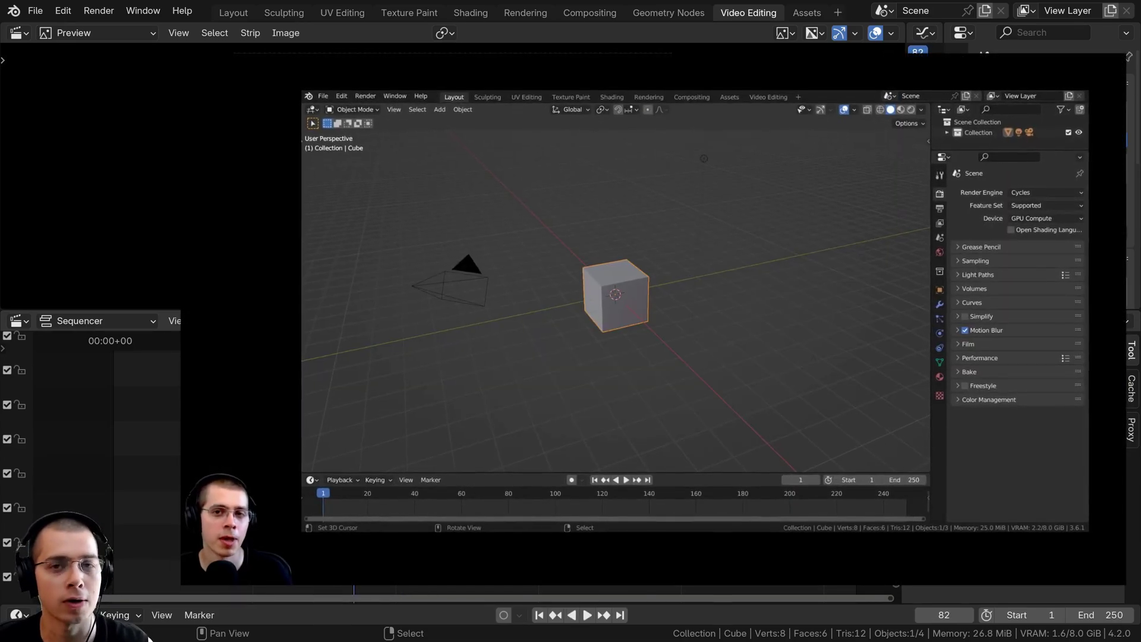
{"action": "key", "text": "space"}
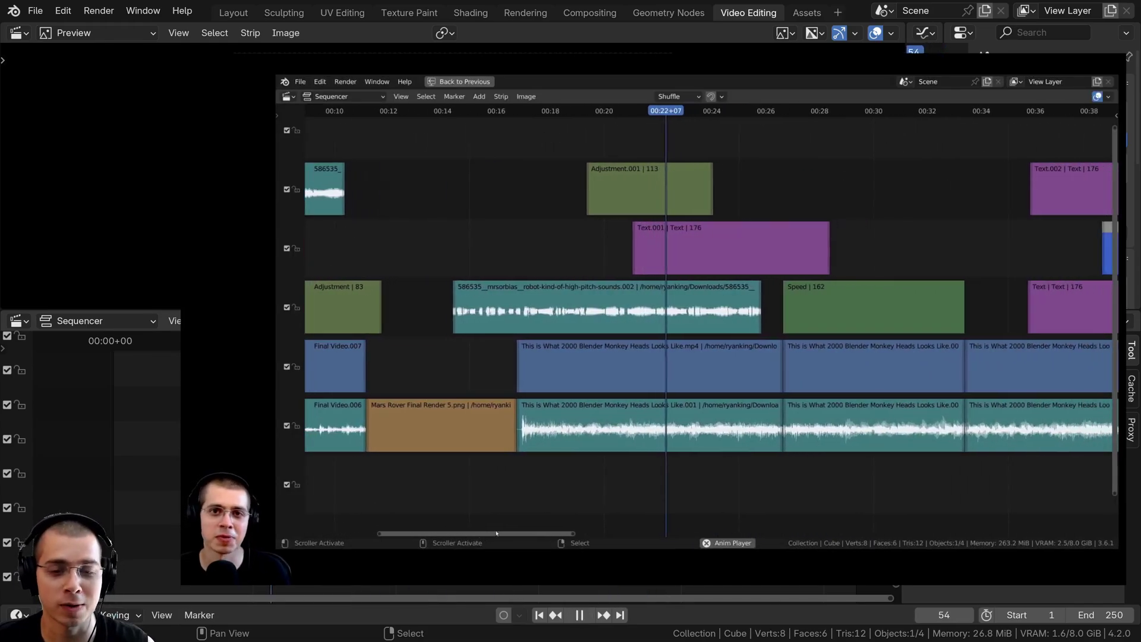
{"action": "key", "text": "space"}
{"action": "key", "text": "space"}
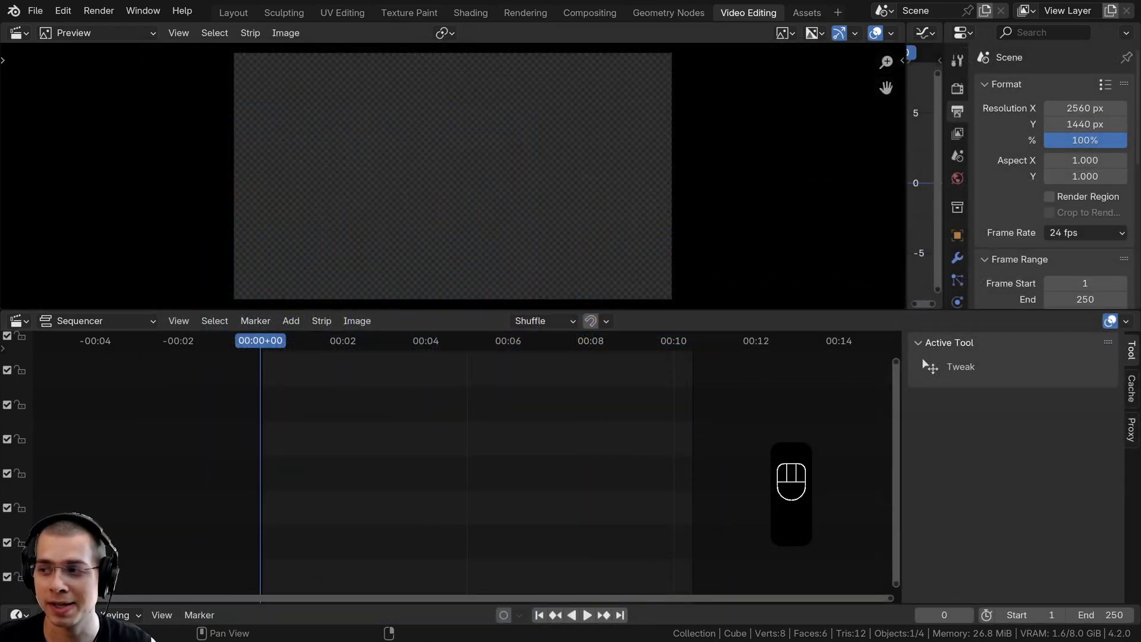
Add the movie Part 1.mkv to the sequencer with its strips spanning frame 0, and set the scene's end frame to 1116
{"action": "left_click_drag", "start_coordinate": [915, 256], "coordinate": [298, 420]}
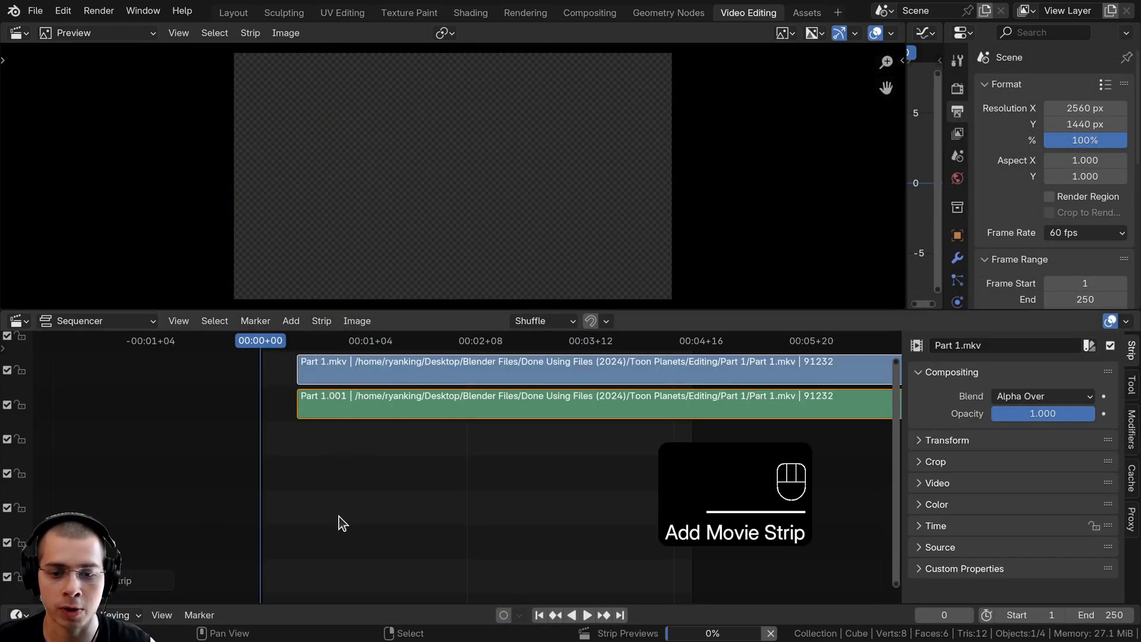
{"action": "scroll", "coordinate": [616, 411], "scroll_direction": "down", "scroll_amount": 4}
{"action": "key", "text": "g"}
{"action": "left_click", "coordinate": [385, 421]}
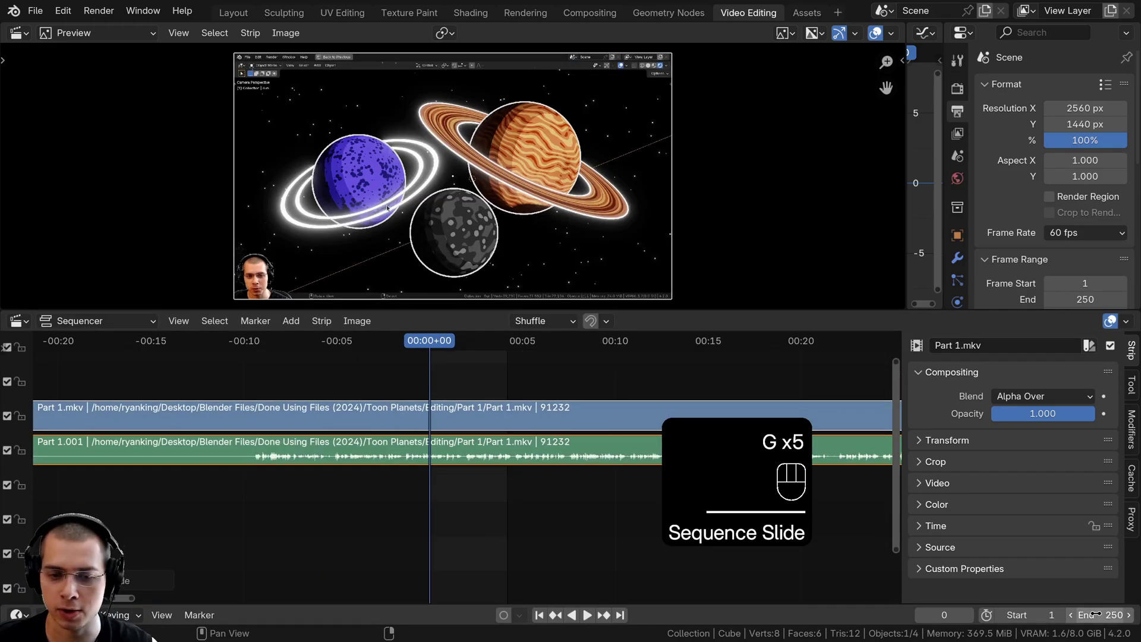
{"action": "left_click_drag", "start_coordinate": [1094, 614], "coordinate": [1129, 613]}
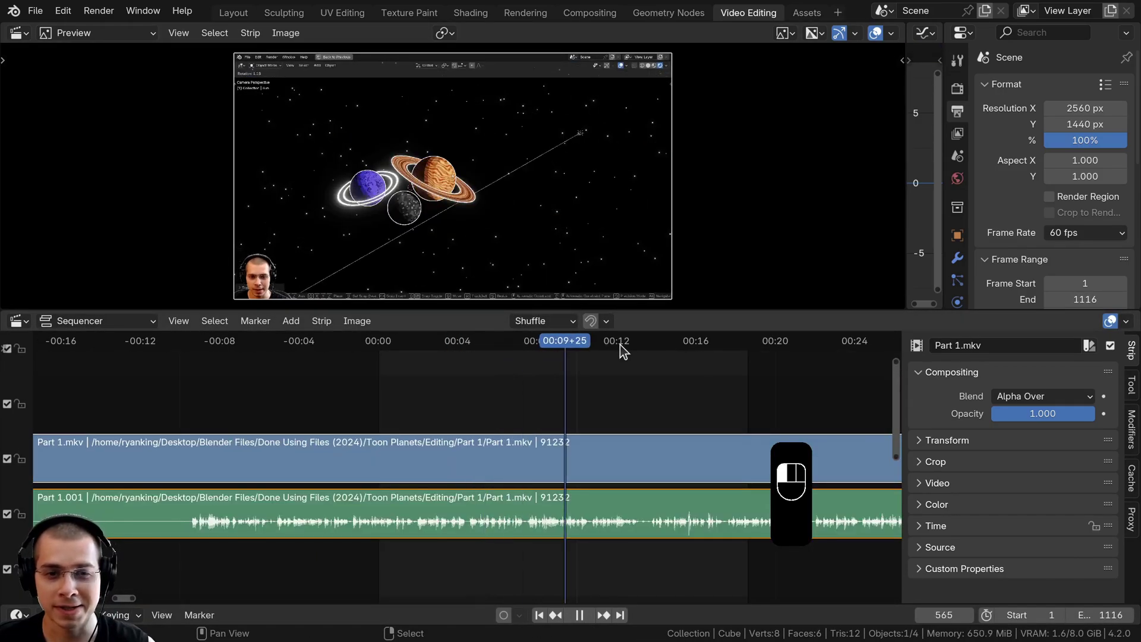
Scrub through the Part 1.mkv footage and play it back to check the preview's playback speed
{"action": "left_click_drag", "start_coordinate": [621, 345], "coordinate": [599, 389]}
{"action": "scroll", "coordinate": [614, 404], "scroll_direction": "down", "scroll_amount": 9}
{"action": "middle_click_drag", "start_coordinate": [615, 404], "coordinate": [588, 410], "text": "ctrl"}
{"action": "middle_click_drag", "start_coordinate": [565, 404], "coordinate": [470, 376]}
{"action": "left_click_drag", "start_coordinate": [495, 345], "coordinate": [333, 361]}
{"action": "key", "text": "space"}
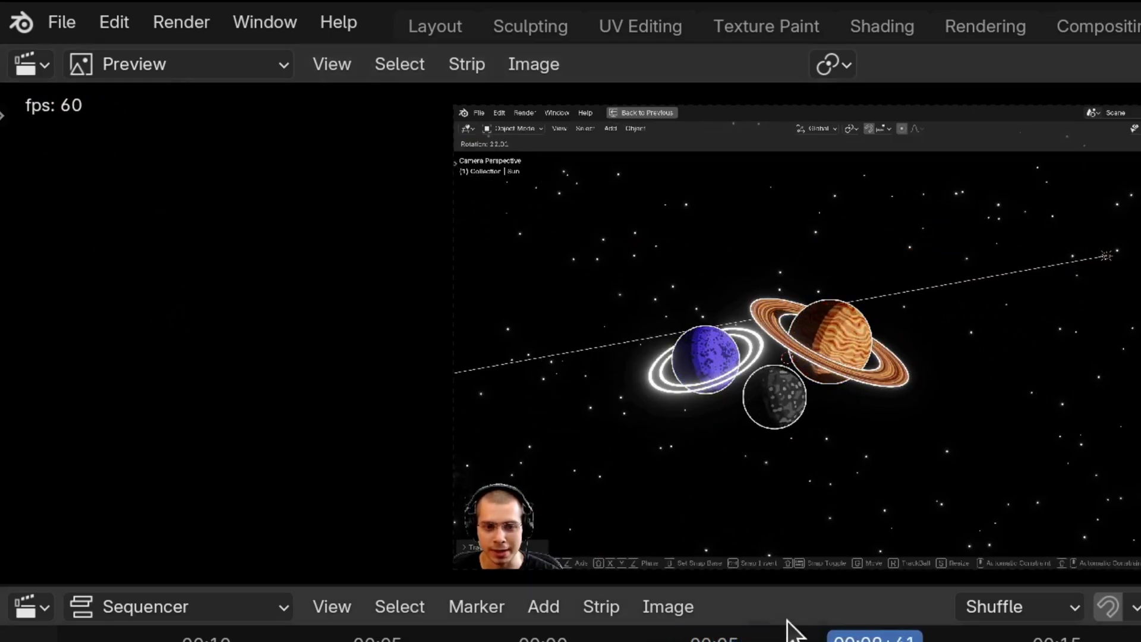
{"action": "key", "text": "space"}
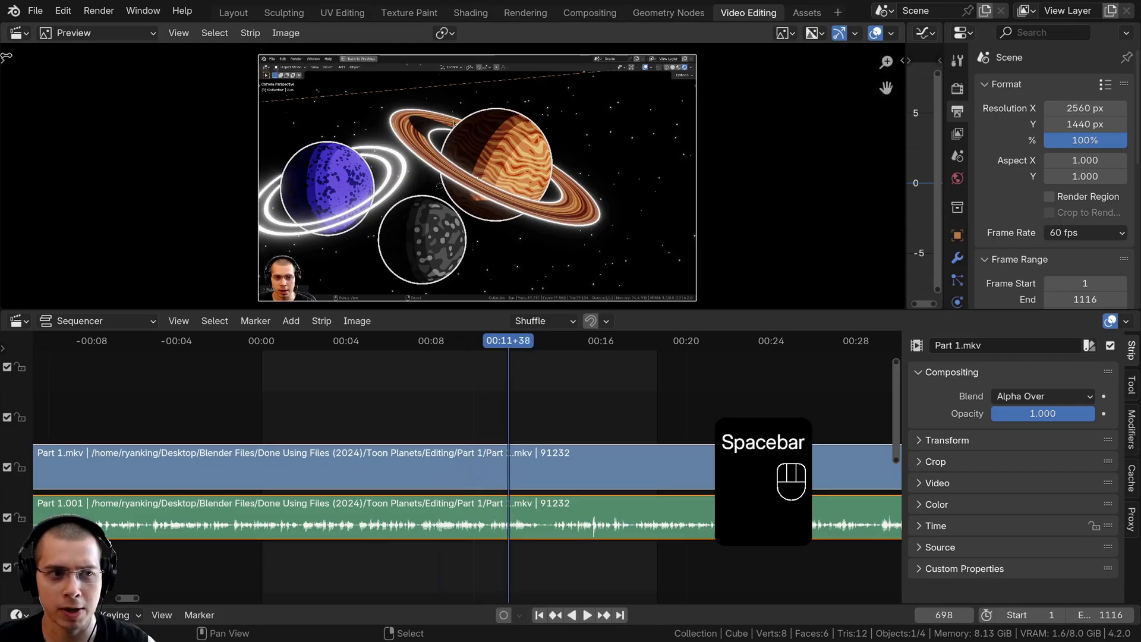
{"action": "key", "text": "space"}
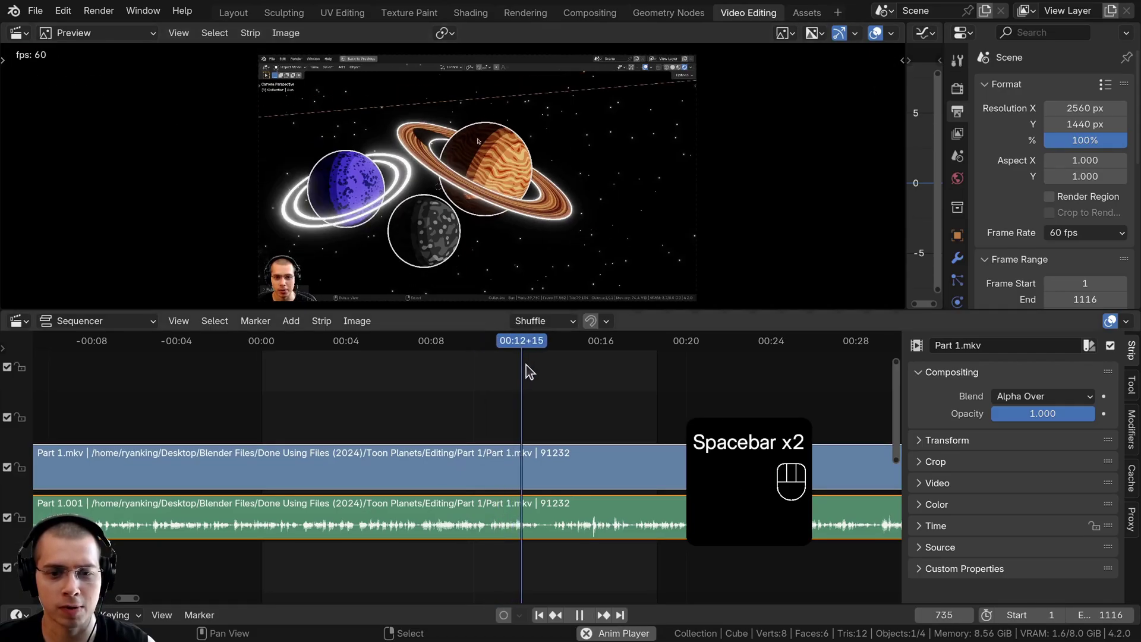
{"action": "key", "text": "space"}
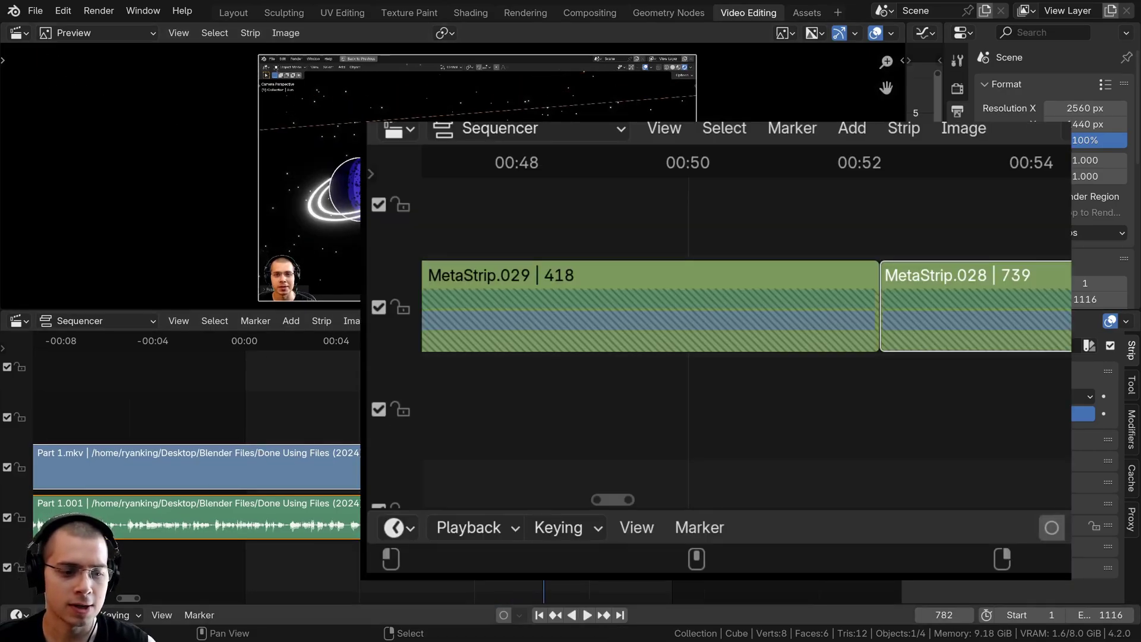
Set the timeline's playback sync mode to Sync to Audio
{"action": "left_click", "coordinate": [63, 615]}
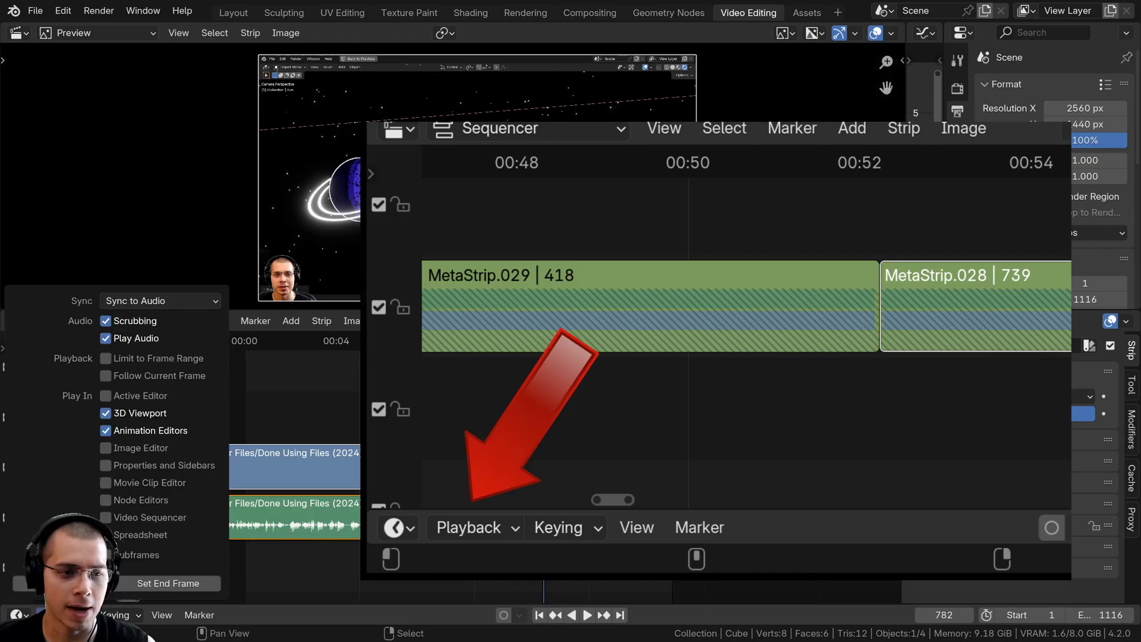
{"action": "left_click", "coordinate": [132, 302]}
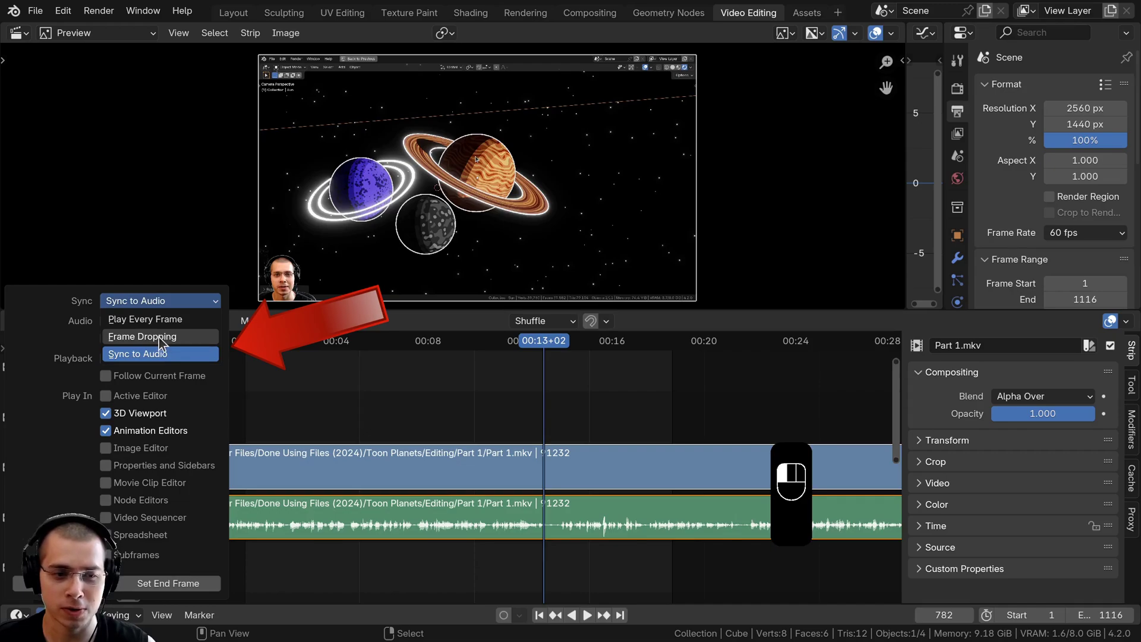
{"action": "left_click", "coordinate": [126, 355]}
Replay several sections of the footage with audio sync active and examine how smoothly it plays
{"action": "left_click_drag", "start_coordinate": [544, 340], "coordinate": [351, 341]}
{"action": "key", "text": "space"}
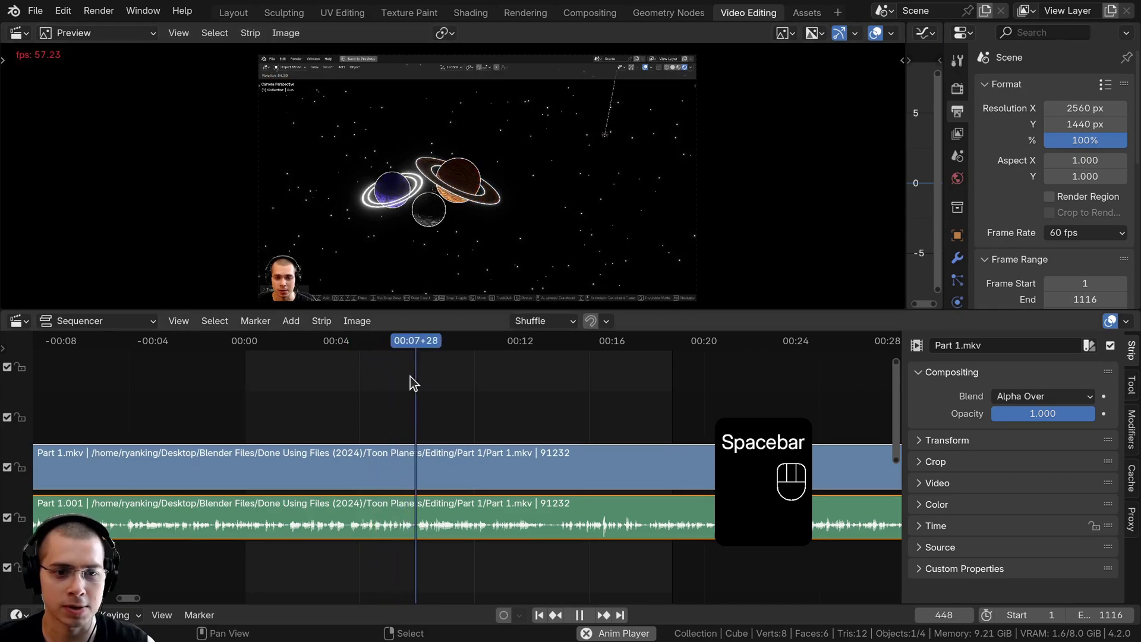
{"action": "left_click_drag", "start_coordinate": [441, 342], "coordinate": [365, 346]}
{"action": "key", "text": "space"}
{"action": "scroll", "coordinate": [483, 396], "scroll_direction": "down", "scroll_amount": 20}
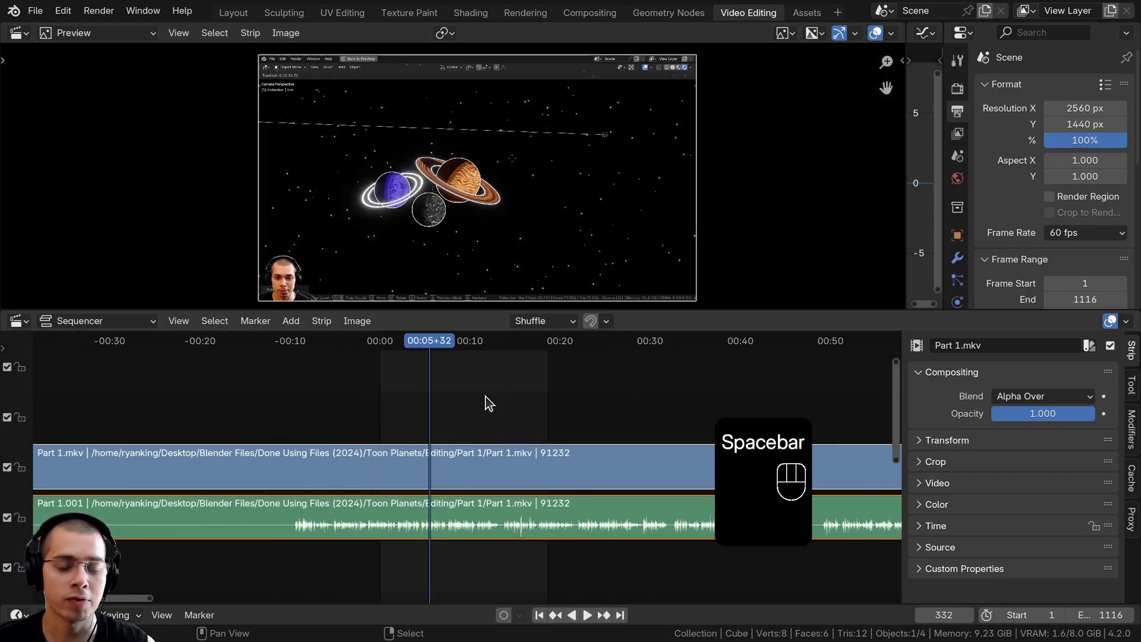
{"action": "mouse_move", "coordinate": [483, 395]}
{"action": "left_mouse_down"}
{"action": "mouse_move", "coordinate": [471, 389]}
{"action": "mouse_move", "coordinate": [486, 405]}
{"action": "left_mouse_up"}
{"action": "scroll", "coordinate": [403, 429], "scroll_direction": "down", "scroll_amount": 4}
{"action": "middle_click_drag", "start_coordinate": [403, 432], "coordinate": [461, 440]}
{"action": "scroll", "coordinate": [525, 397], "scroll_direction": "up", "scroll_amount": 2}
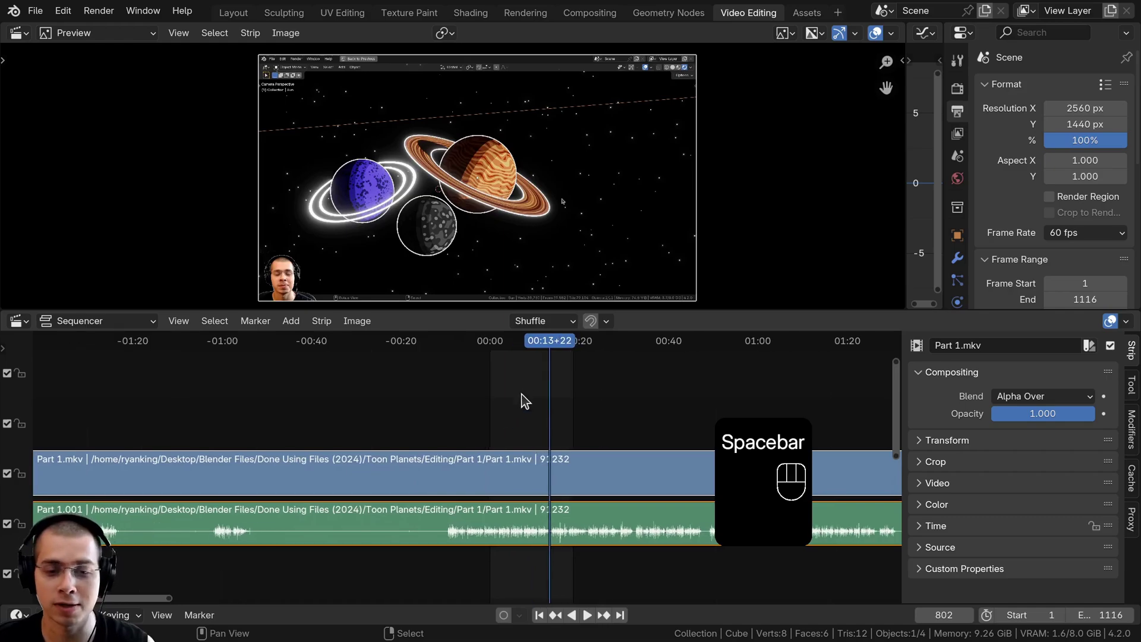
{"action": "scroll", "coordinate": [534, 378], "scroll_direction": "up", "scroll_amount": 5}
{"action": "middle_click_drag", "start_coordinate": [549, 375], "coordinate": [379, 392]}
{"action": "scroll", "coordinate": [452, 384], "scroll_direction": "up", "scroll_amount": 7}
{"action": "middle_click_drag", "start_coordinate": [466, 382], "coordinate": [461, 385]}
{"action": "key", "text": "space"}
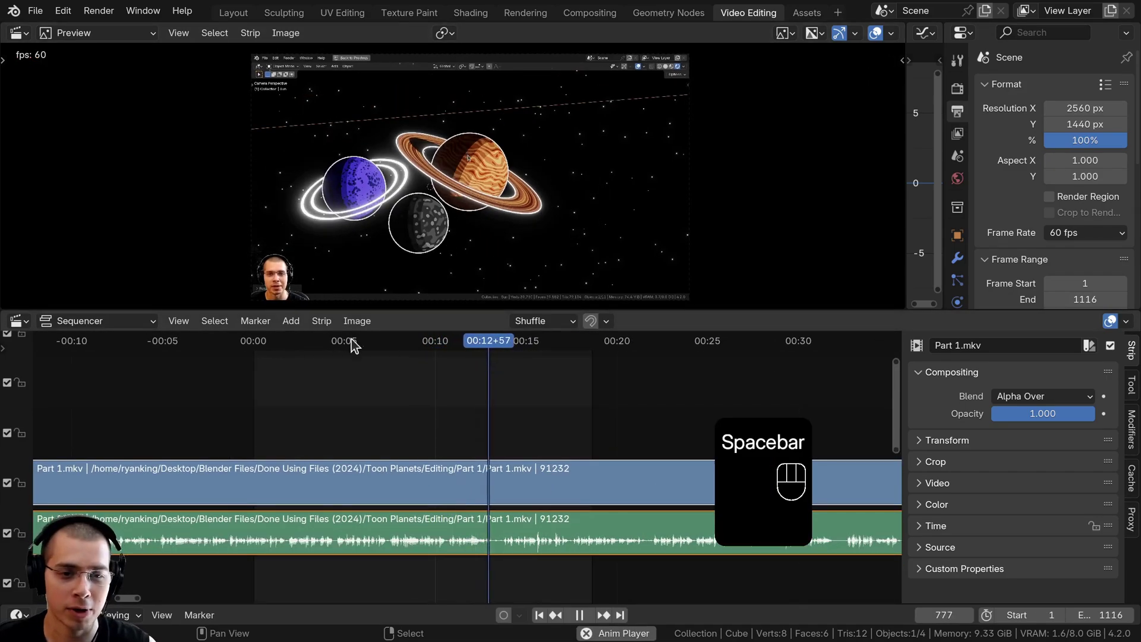
{"action": "middle_click_drag", "start_coordinate": [352, 338], "coordinate": [402, 355]}
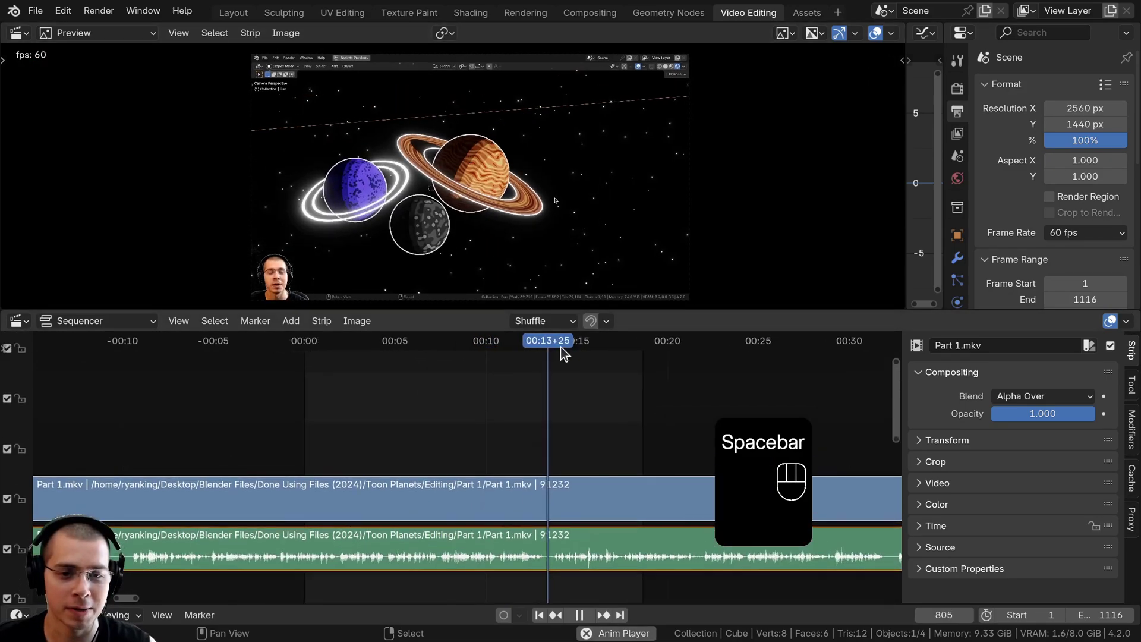
{"action": "left_click_drag", "start_coordinate": [556, 345], "coordinate": [412, 344]}
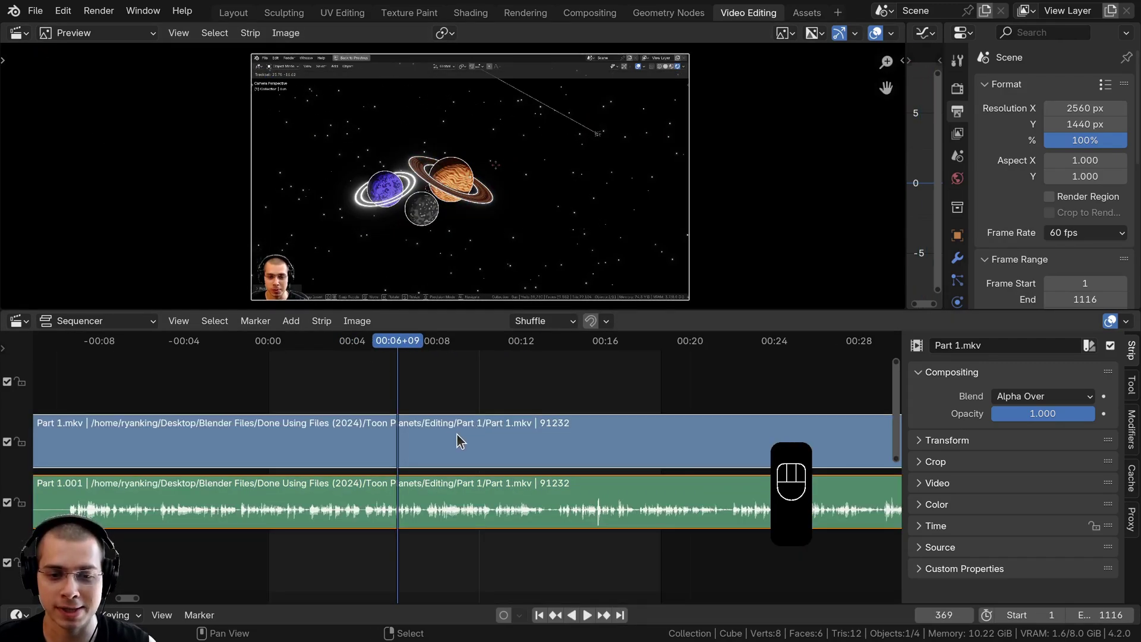
Select only the Part 1.mkv video strip and enable Strip Proxy & Timecode for it
{"action": "left_click", "coordinate": [411, 449]}
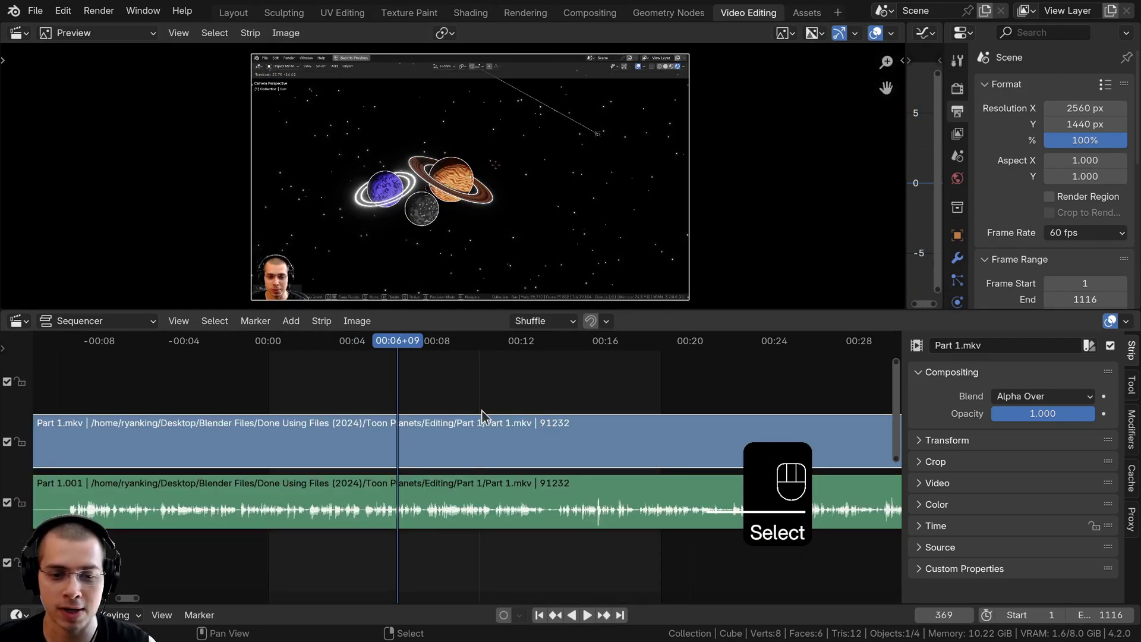
{"action": "key", "text": "n"}
{"action": "key", "text": "n"}
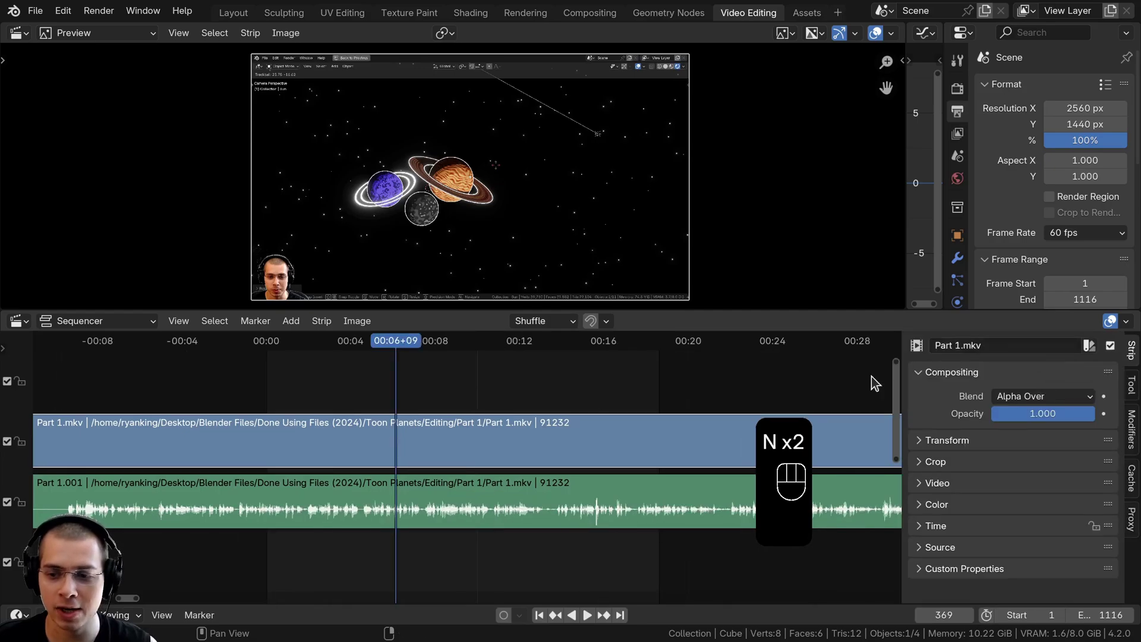
{"action": "left_click", "coordinate": [1132, 519]}
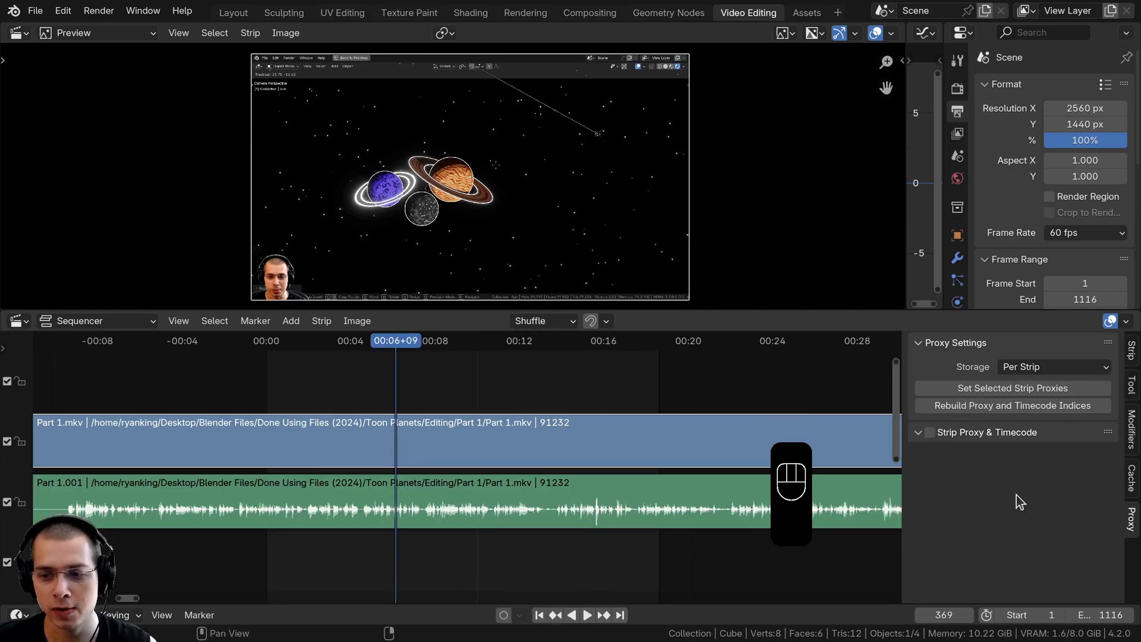
{"action": "left_click", "coordinate": [930, 433]}
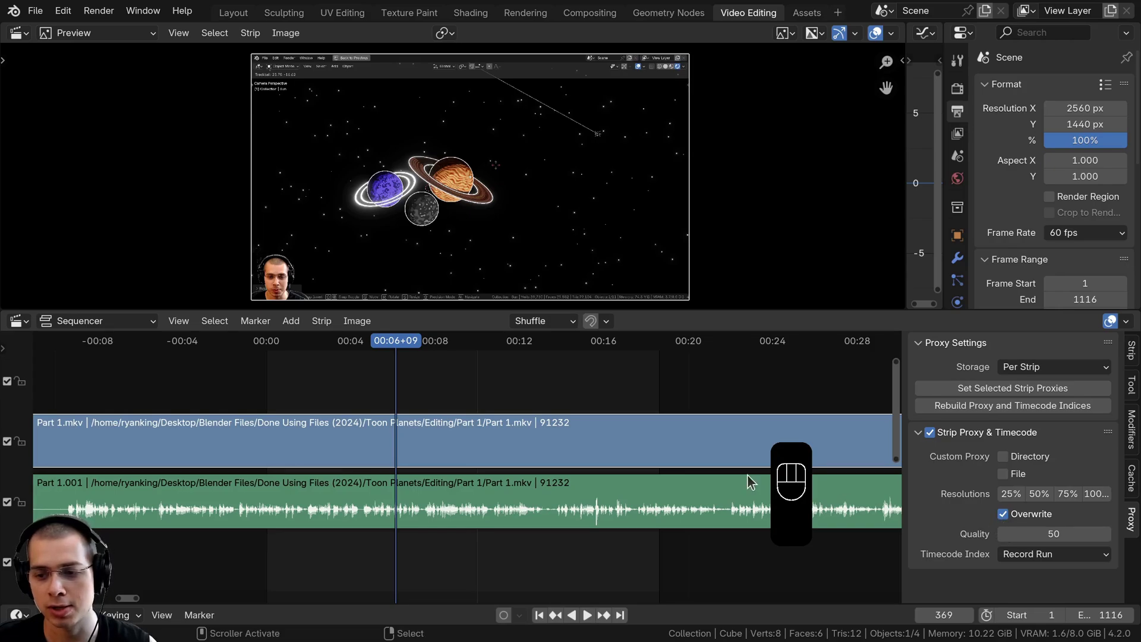
Set the video strip's proxy resolution to 50% only and its proxy quality to 1
{"action": "scroll", "coordinate": [750, 479], "scroll_direction": "down", "scroll_amount": 1}
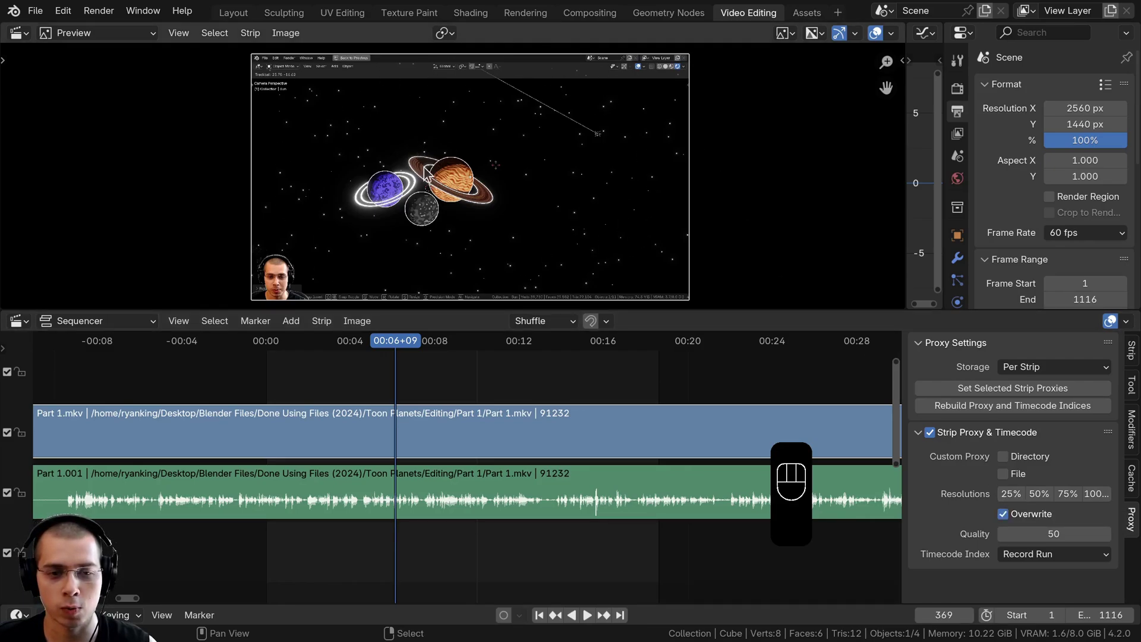
{"action": "left_click", "coordinate": [1011, 494]}
{"action": "left_click", "coordinate": [1039, 494]}
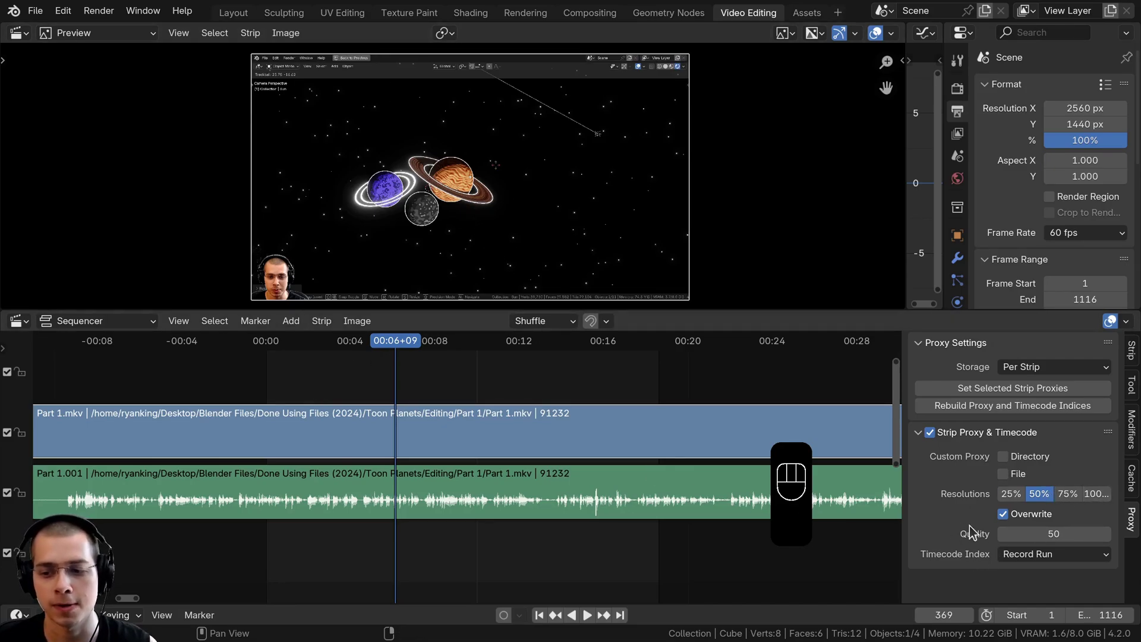
{"action": "left_click_drag", "start_coordinate": [1053, 533], "coordinate": [1005, 534]}
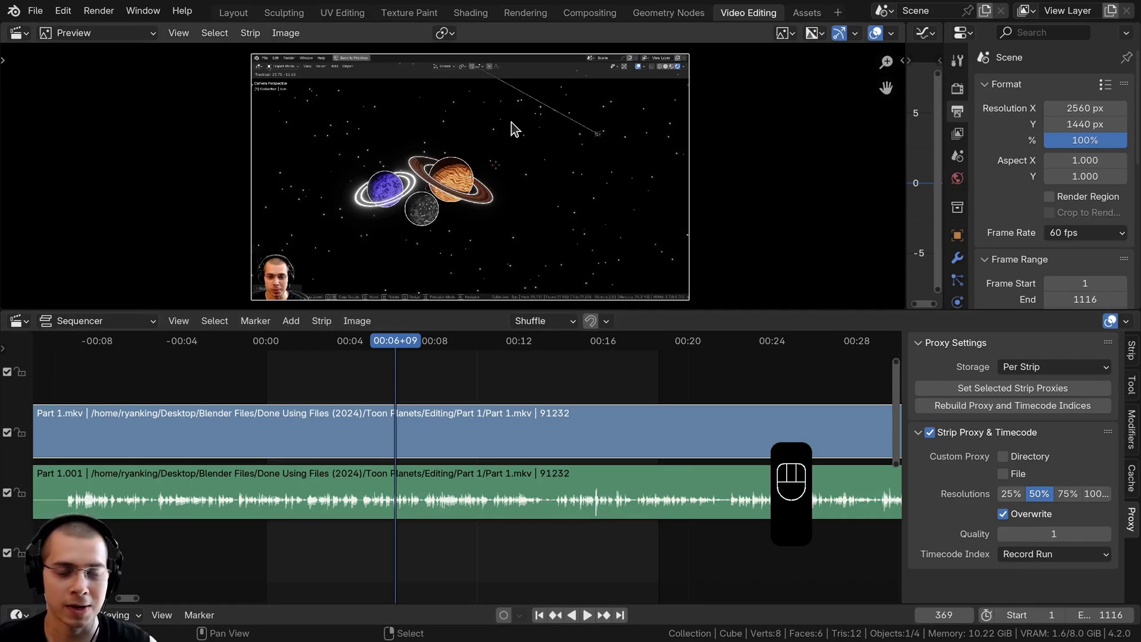
Examine the preview image up close and scrub the footage to about 10 seconds to judge its quality
{"action": "scroll", "coordinate": [476, 69], "scroll_direction": "up", "scroll_amount": 7}
{"action": "middle_click_drag", "start_coordinate": [324, 207], "coordinate": [529, 112]}
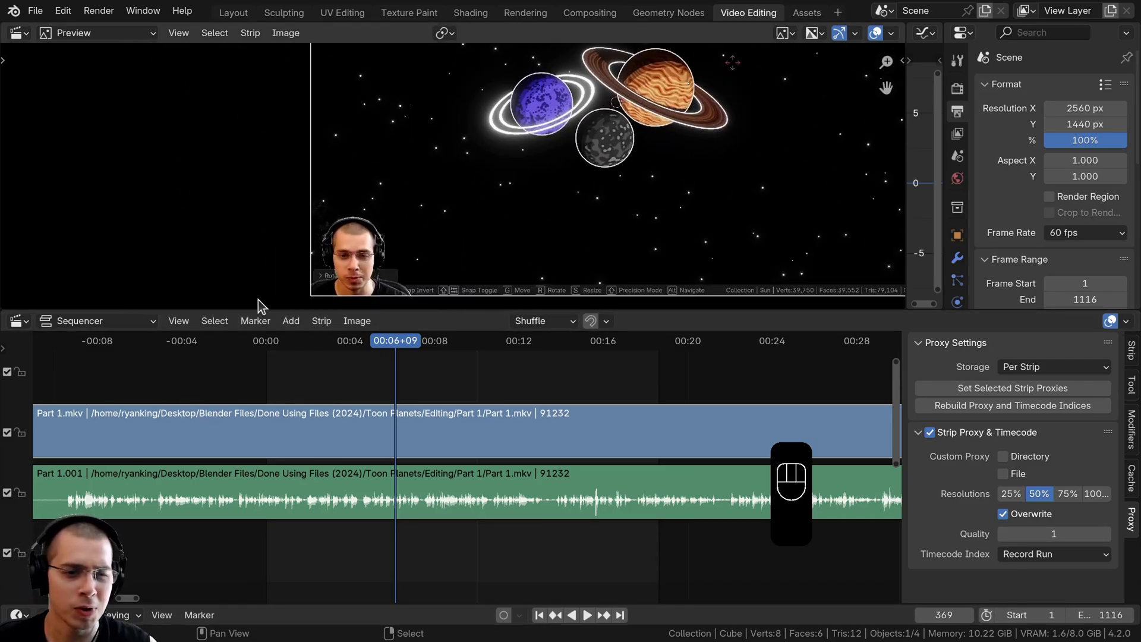
{"action": "scroll", "coordinate": [598, 147], "scroll_direction": "down", "scroll_amount": 3}
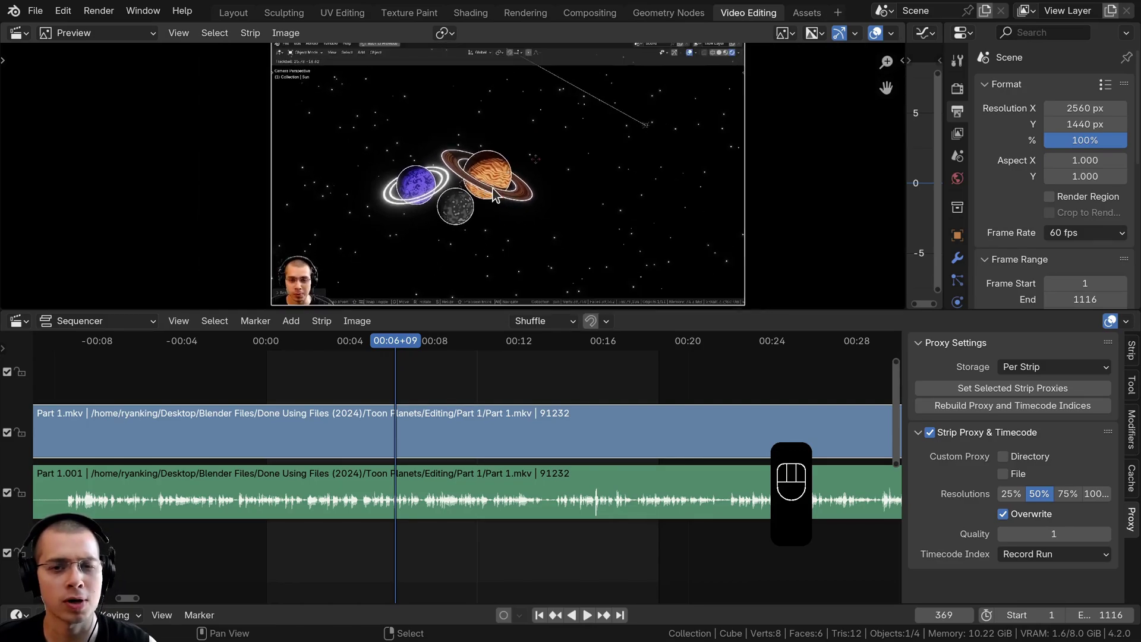
{"action": "left_click_drag", "start_coordinate": [407, 348], "coordinate": [486, 351]}
{"action": "scroll", "coordinate": [497, 382], "scroll_direction": "down", "scroll_amount": 1}
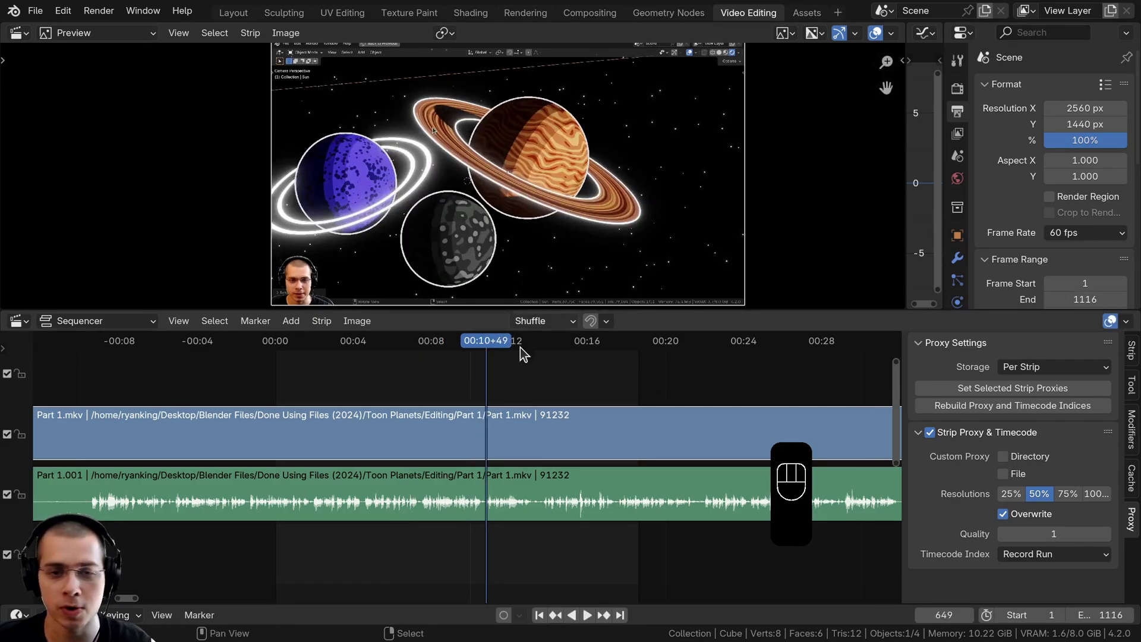
{"action": "middle_click_drag", "start_coordinate": [492, 434], "coordinate": [484, 432]}
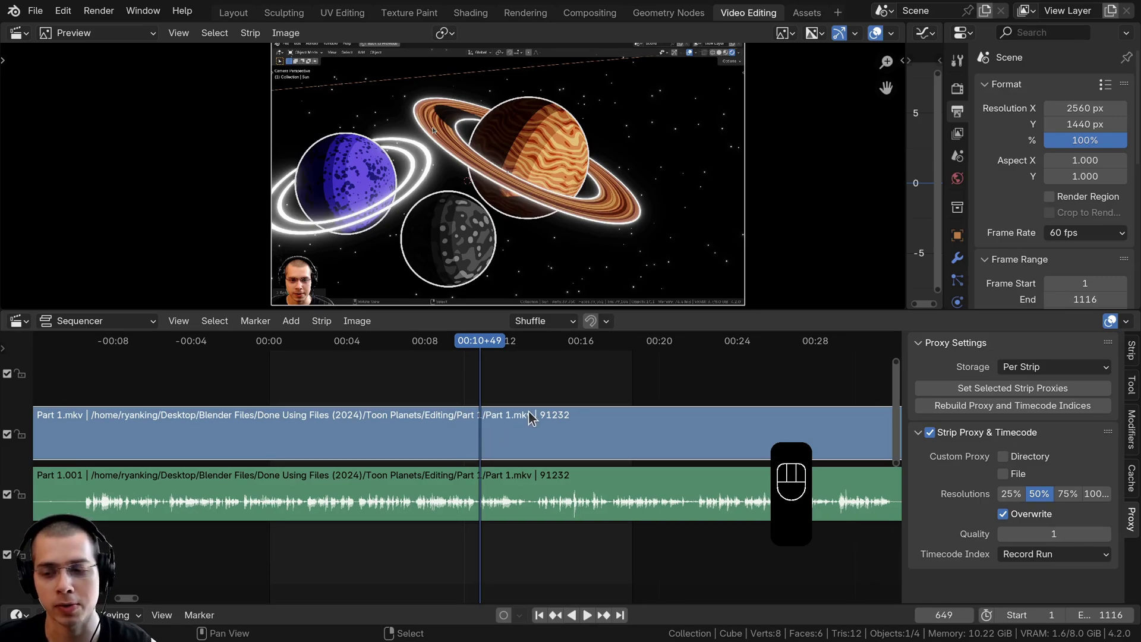
Enable the custom proxy directory option for the video strip to view its path setting, and switch it off again
{"action": "left_click", "coordinate": [1004, 458]}
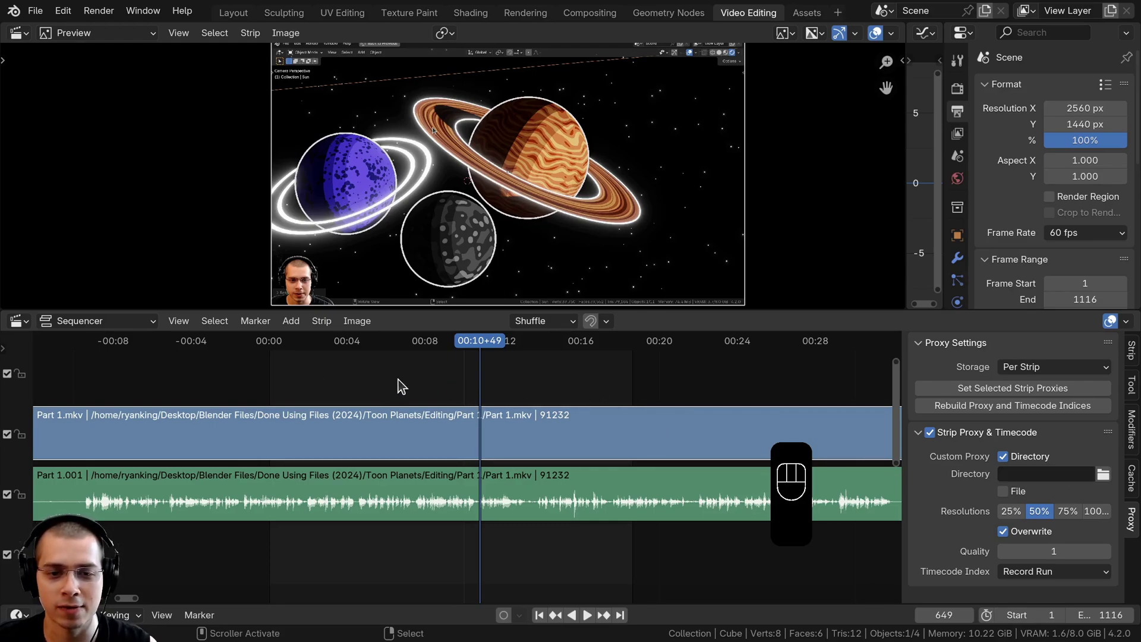
{"action": "left_click", "coordinate": [1003, 457]}
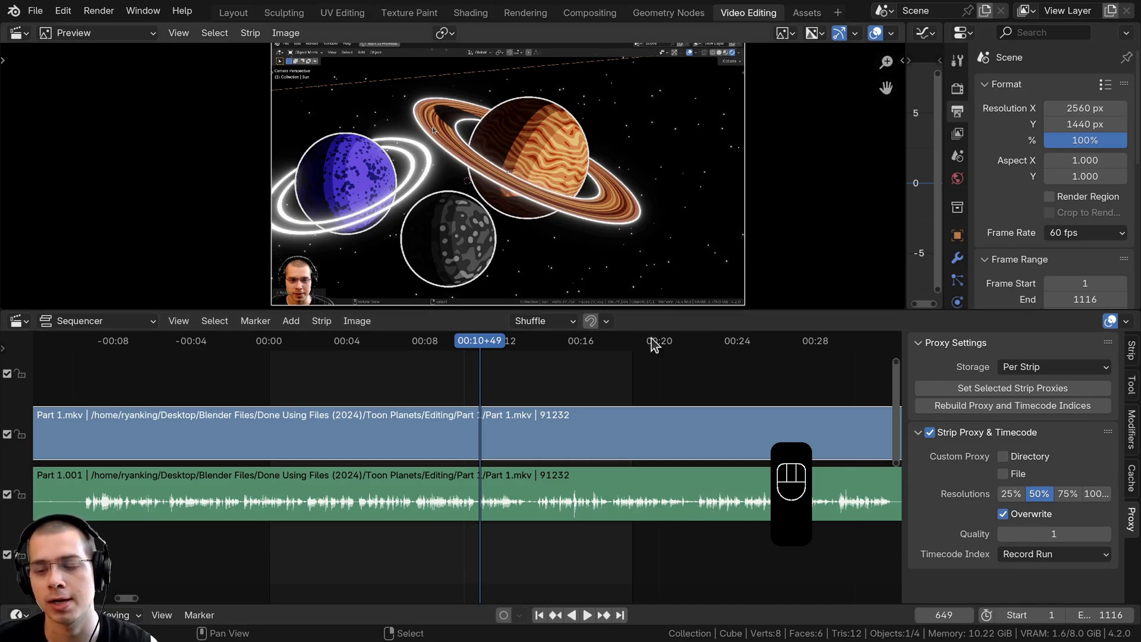
{"action": "middle_click_drag", "start_coordinate": [357, 431], "coordinate": [405, 429]}
{"action": "middle_click_drag", "start_coordinate": [541, 407], "coordinate": [499, 392], "text": "ctrl"}
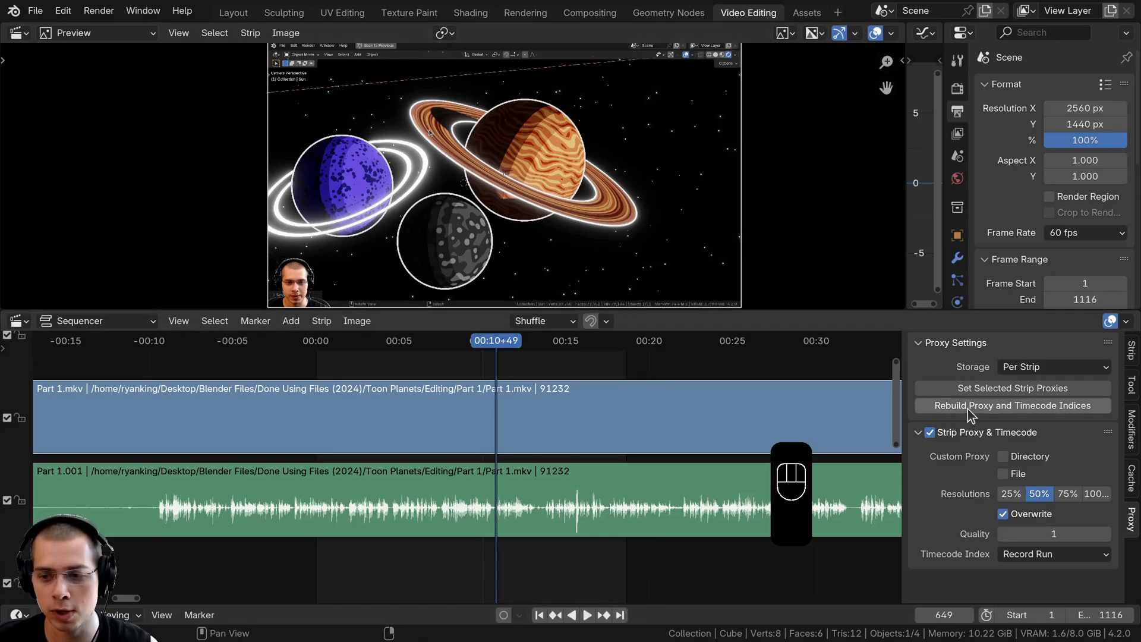
Rebuild the proxy and timecode indices for the Part 1.mkv strip and bring the whole strip into view
{"action": "left_click", "coordinate": [1034, 409]}
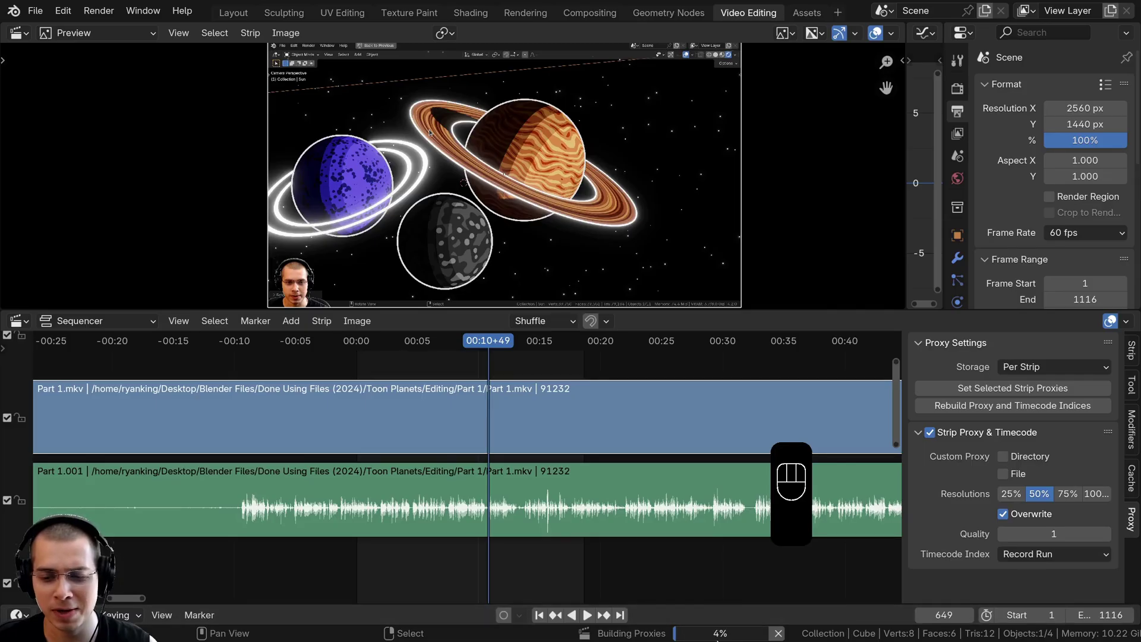
{"action": "scroll", "coordinate": [473, 432], "scroll_direction": "down", "scroll_amount": 15}
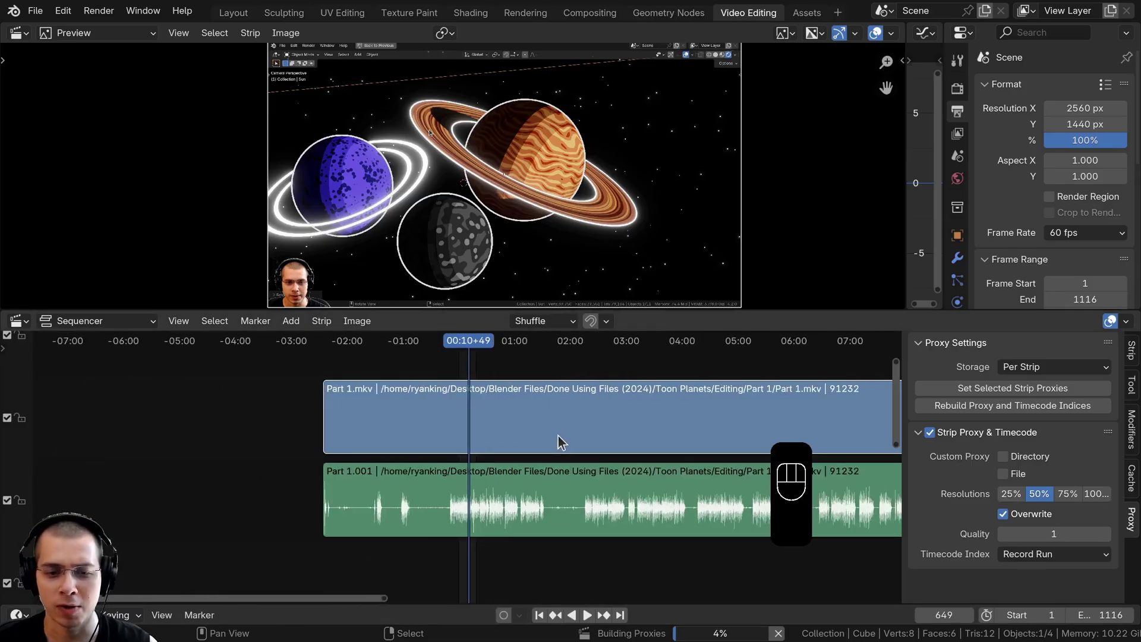
{"action": "scroll", "coordinate": [474, 433], "scroll_direction": "down", "scroll_amount": 2}
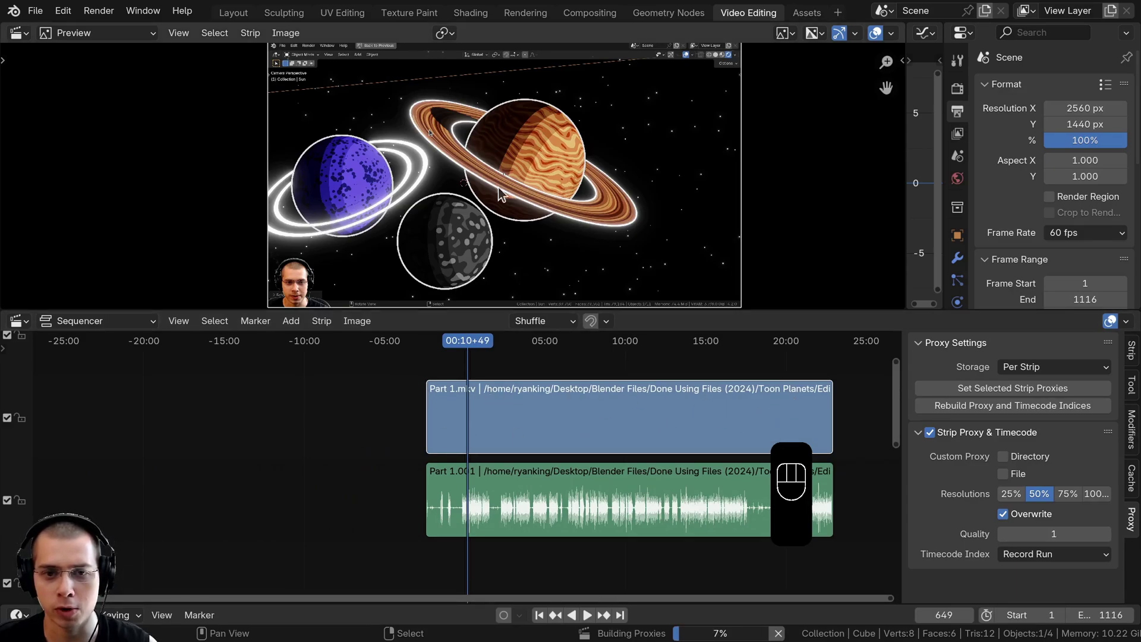
Switch to the file manager and examine the BL_proxy folder stored beside Part 1.mkv in the Part 1 folder
{"action": "key", "text": "Home"}
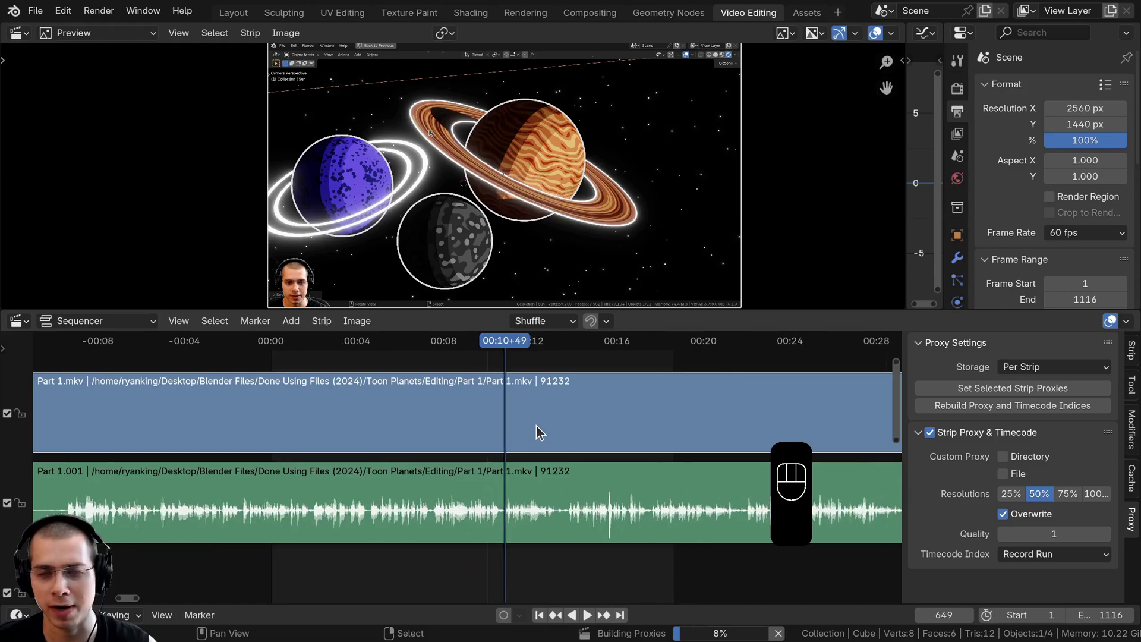
{"action": "middle_click_drag", "start_coordinate": [553, 418], "coordinate": [533, 404]}
{"action": "key", "text": "alt+Tab"}
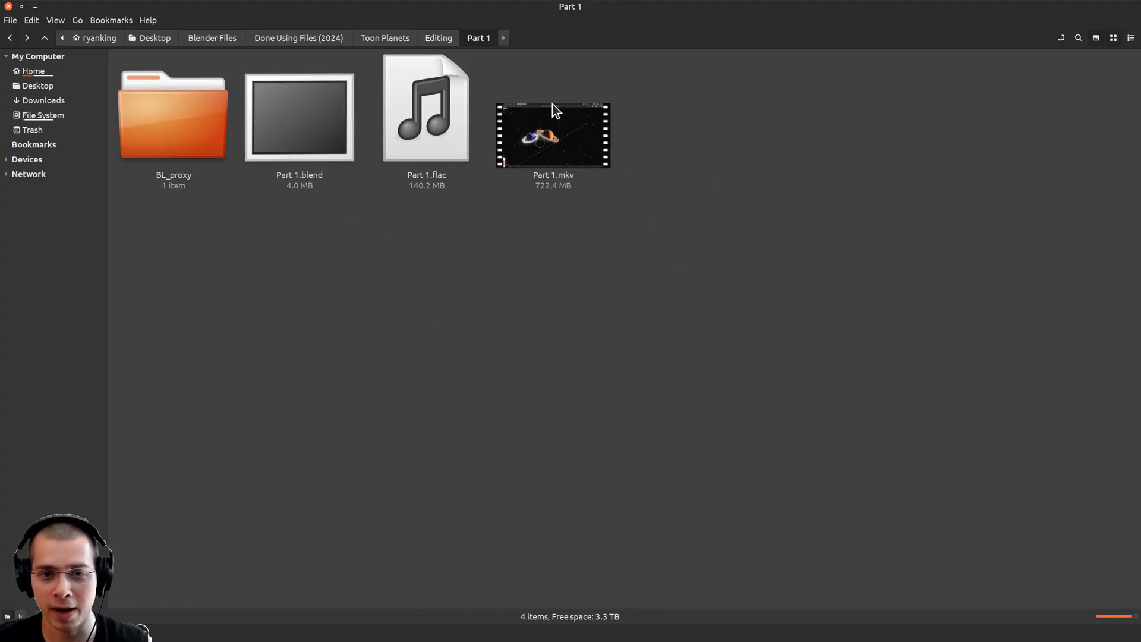
{"action": "left_click", "coordinate": [555, 178]}
{"action": "left_click", "coordinate": [169, 190]}
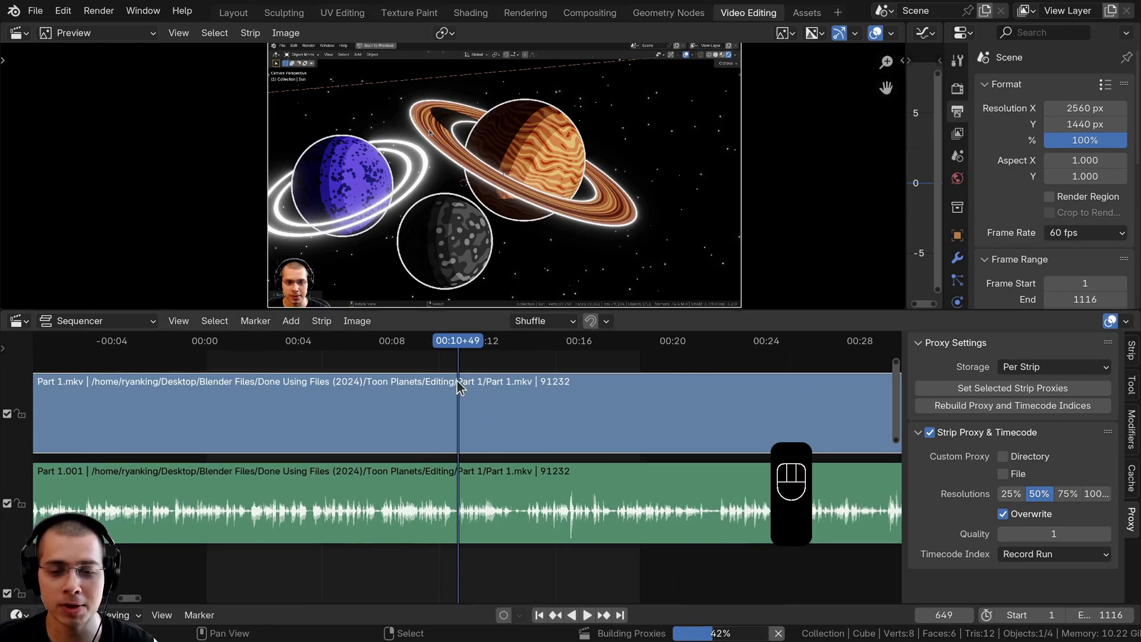
{"action": "scroll", "coordinate": [463, 368], "scroll_direction": "down", "scroll_amount": 4}
{"action": "scroll", "coordinate": [387, 371], "scroll_direction": "down", "scroll_amount": 2}
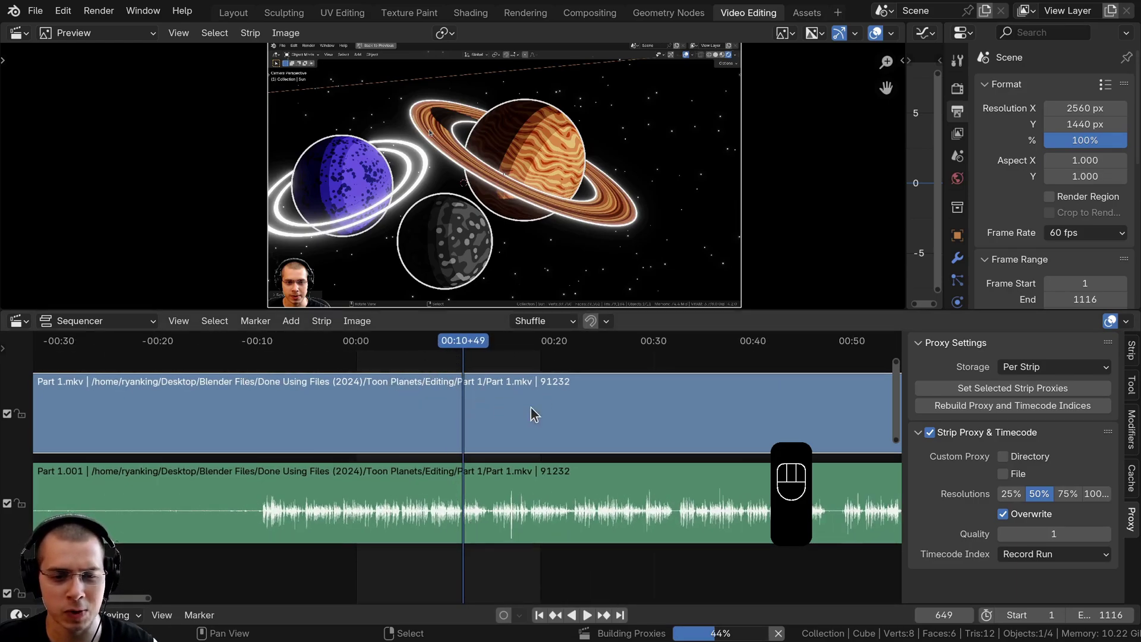
{"action": "scroll", "coordinate": [457, 392], "scroll_direction": "down", "scroll_amount": 1}
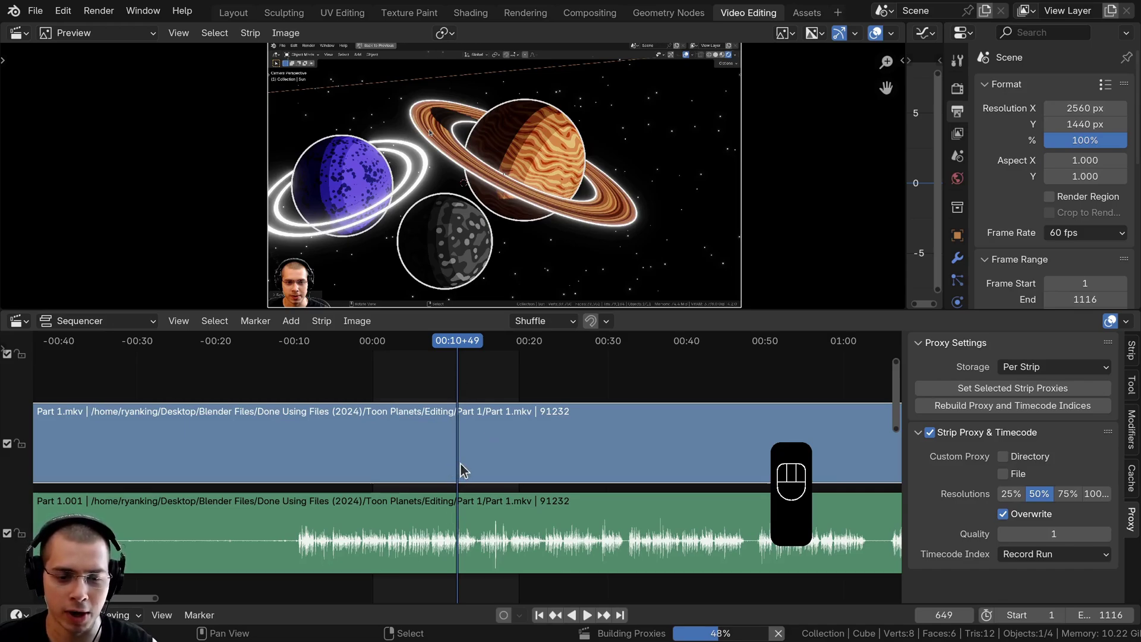
{"action": "scroll", "coordinate": [484, 463], "scroll_direction": "up", "scroll_amount": 2}
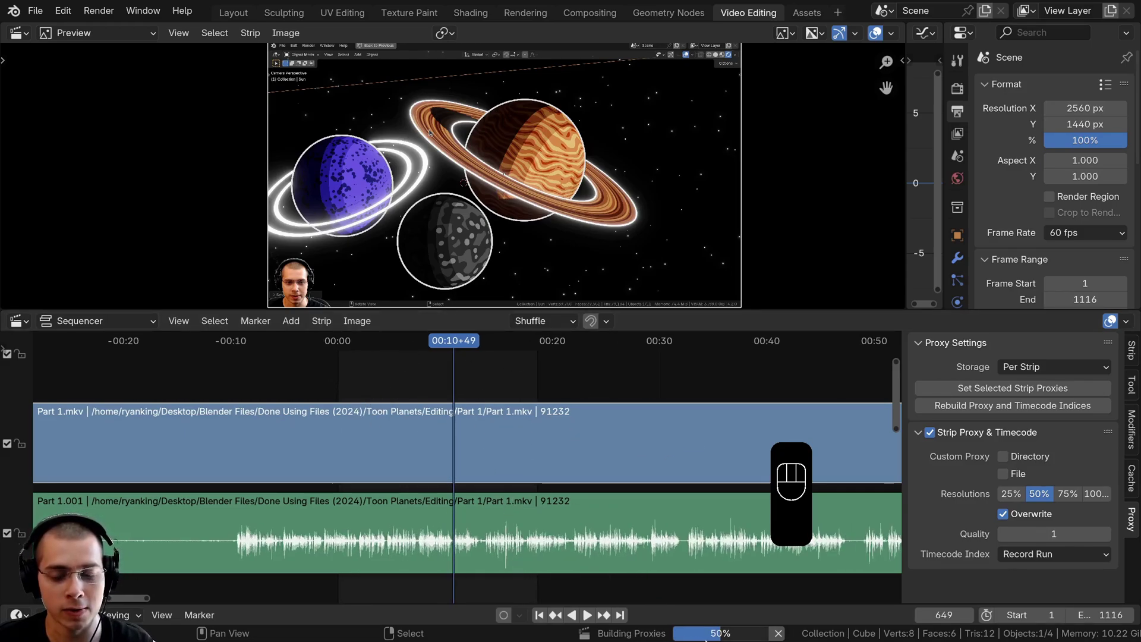
{"action": "scroll", "coordinate": [499, 472], "scroll_direction": "up", "scroll_amount": 1}
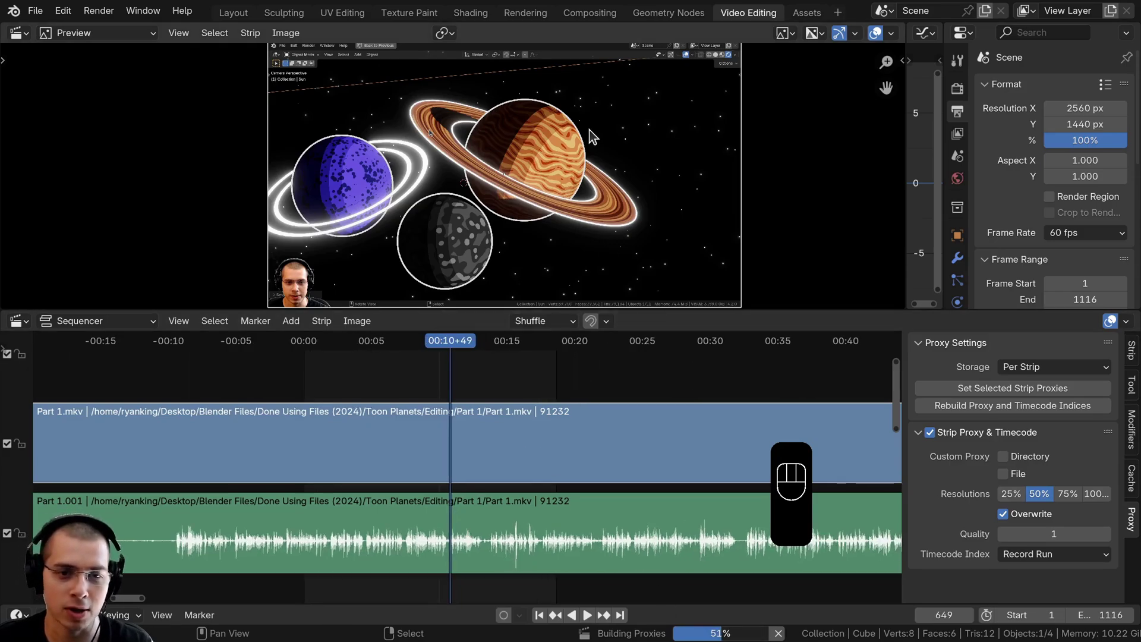
{"action": "scroll", "coordinate": [476, 148], "scroll_direction": "down", "scroll_amount": 2}
{"action": "scroll", "coordinate": [492, 135], "scroll_direction": "up", "scroll_amount": 1}
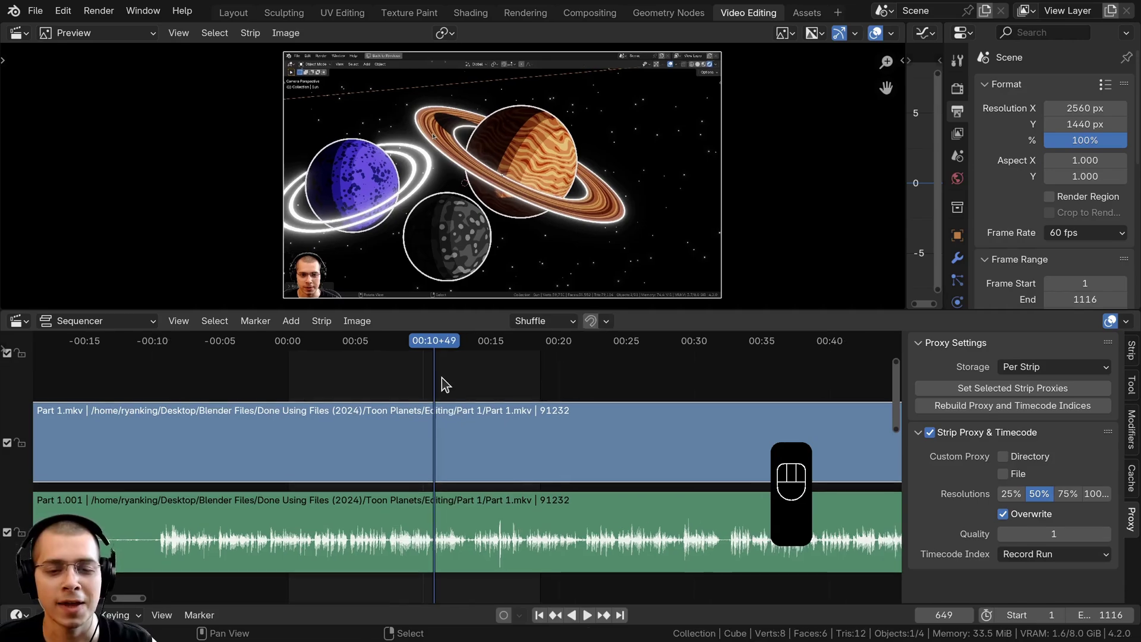
Show the preview's view settings and set the proxy render size to 50%, keeping Use Proxies enabled
{"action": "left_click_drag", "start_coordinate": [441, 377], "coordinate": [414, 359]}
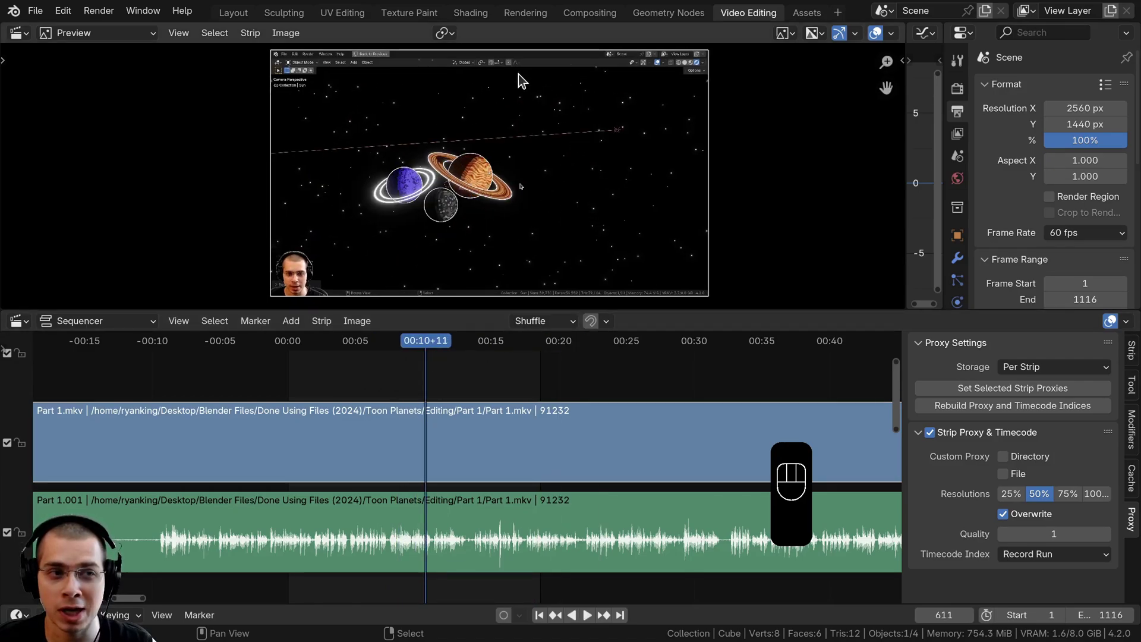
{"action": "middle_click_drag", "start_coordinate": [485, 105], "coordinate": [476, 108]}
{"action": "key", "text": "n"}
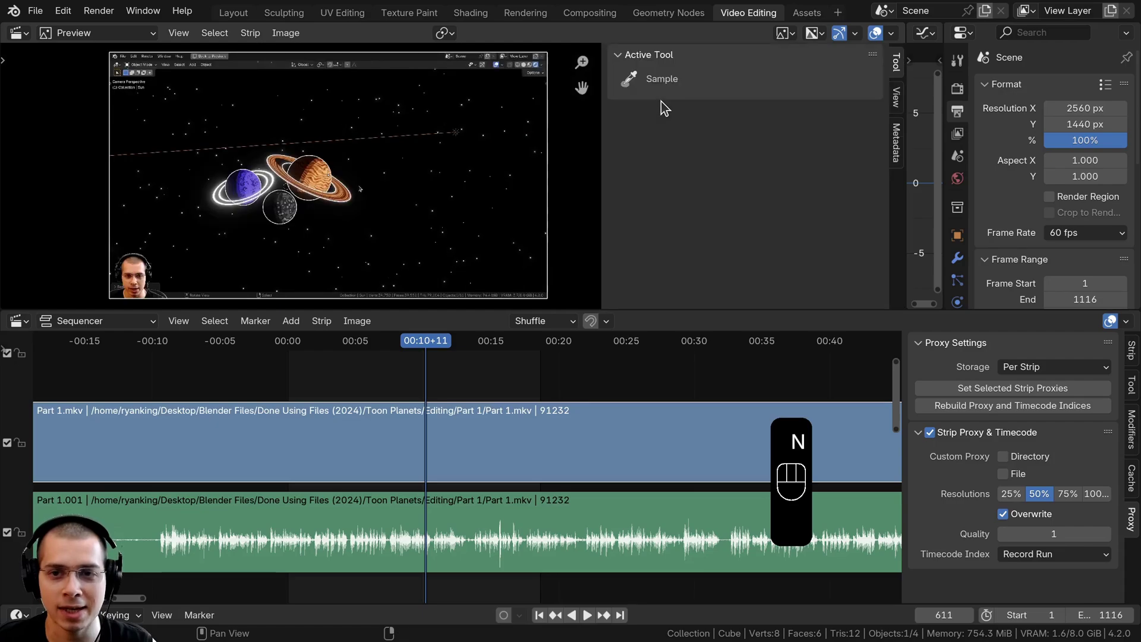
{"action": "left_click", "coordinate": [896, 97]}
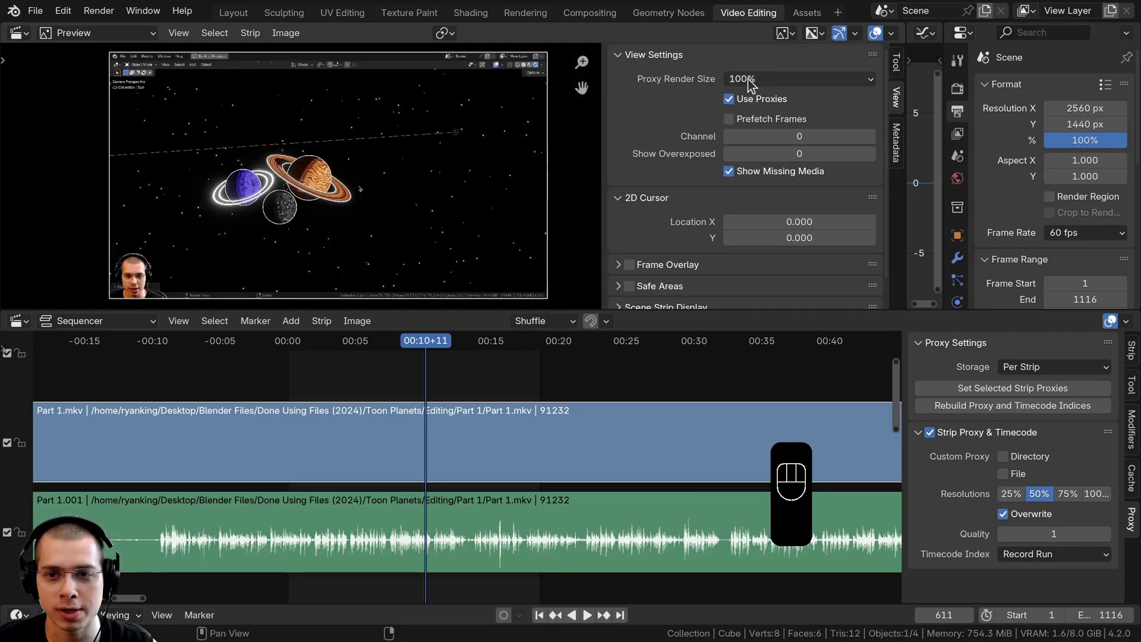
{"action": "left_click", "coordinate": [739, 102]}
{"action": "left_click", "coordinate": [739, 102]}
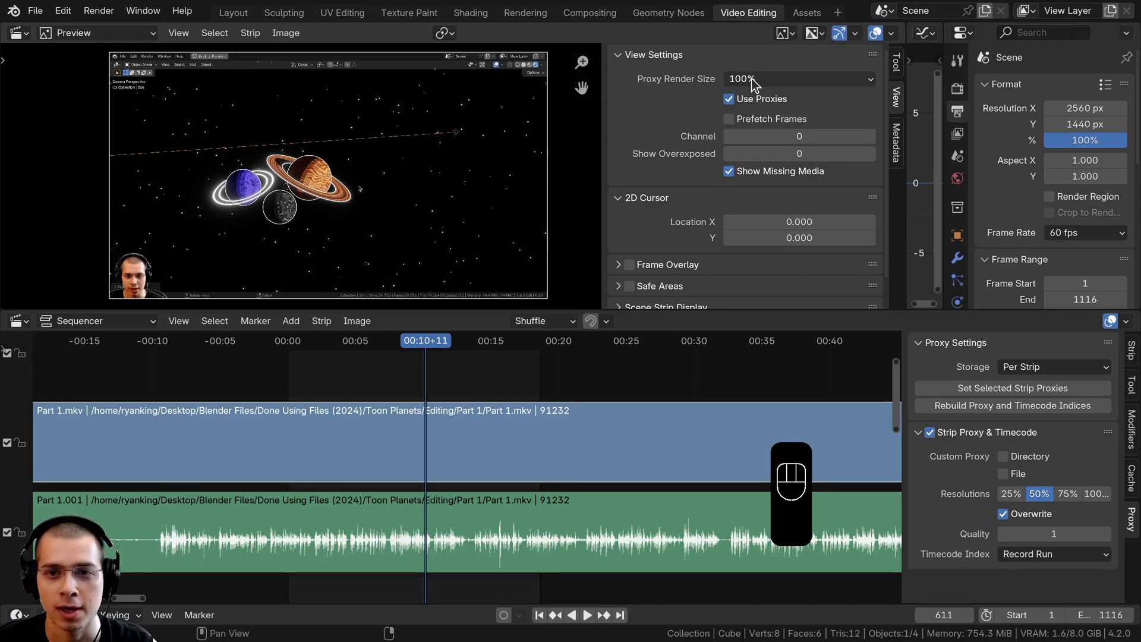
{"action": "left_click", "coordinate": [751, 78]}
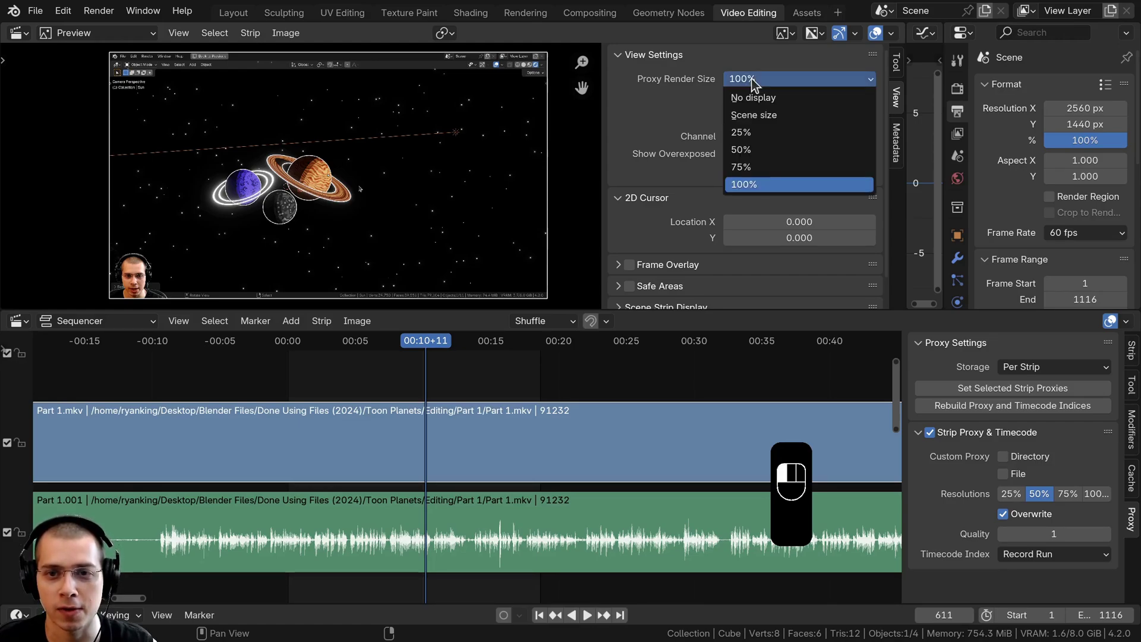
{"action": "left_click", "coordinate": [761, 150]}
Examine the preview image up close, including the webcam corner, to judge the 50% proxy's quality
{"action": "scroll", "coordinate": [451, 175], "scroll_direction": "up", "scroll_amount": 6}
{"action": "middle_click_drag", "start_coordinate": [369, 227], "coordinate": [341, 109]}
{"action": "scroll", "coordinate": [341, 109], "scroll_direction": "up", "scroll_amount": 5}
{"action": "scroll", "coordinate": [424, 116], "scroll_direction": "down", "scroll_amount": 3}
{"action": "middle_click_drag", "start_coordinate": [424, 115], "coordinate": [359, 166]}
{"action": "scroll", "coordinate": [308, 111], "scroll_direction": "down", "scroll_amount": 5}
{"action": "middle_click_drag", "start_coordinate": [458, 68], "coordinate": [488, 78]}
{"action": "scroll", "coordinate": [367, 177], "scroll_direction": "up", "scroll_amount": 5}
{"action": "middle_click_drag", "start_coordinate": [198, 187], "coordinate": [213, 138]}
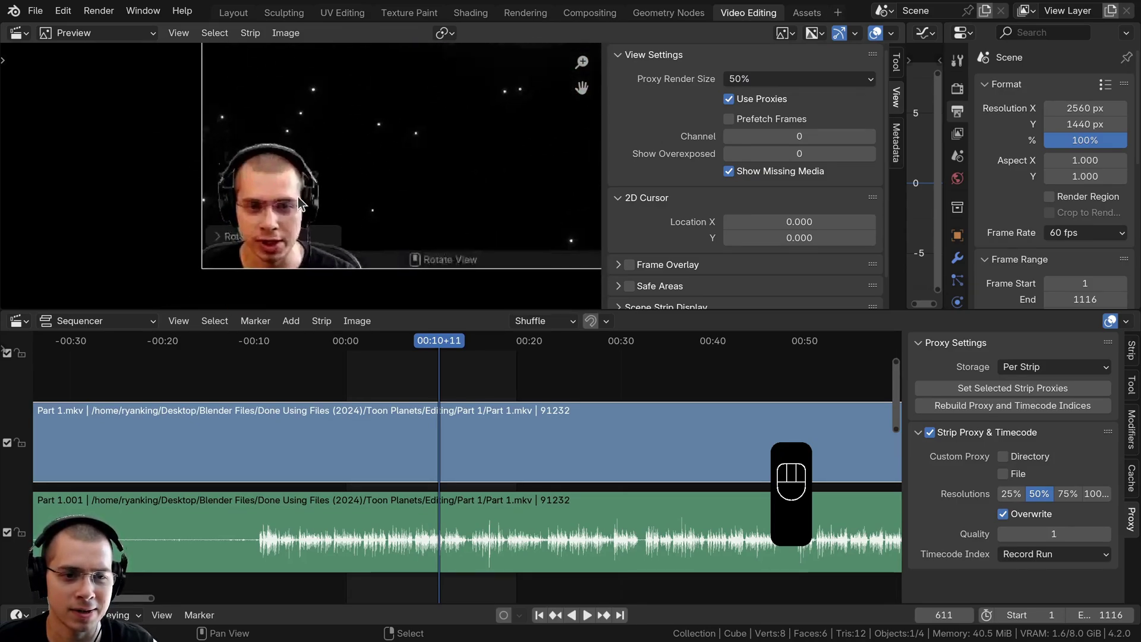
{"action": "scroll", "coordinate": [296, 197], "scroll_direction": "up", "scroll_amount": 4}
{"action": "scroll", "coordinate": [295, 197], "scroll_direction": "down", "scroll_amount": 3}
{"action": "scroll", "coordinate": [442, 377], "scroll_direction": "down", "scroll_amount": 5}
Play and scrub the footage to about 14 seconds to check how smoothly the 50% proxy plays
{"action": "left_click_drag", "start_coordinate": [446, 342], "coordinate": [380, 374]}
{"action": "scroll", "coordinate": [403, 394], "scroll_direction": "down", "scroll_amount": 5}
{"action": "middle_click_drag", "start_coordinate": [403, 395], "coordinate": [511, 403]}
{"action": "left_click_drag", "start_coordinate": [420, 393], "coordinate": [424, 356]}
{"action": "scroll", "coordinate": [712, 421], "scroll_direction": "up", "scroll_amount": 10}
{"action": "key", "text": "space"}
{"action": "scroll", "coordinate": [451, 143], "scroll_direction": "down", "scroll_amount": 2}
{"action": "middle_click_drag", "start_coordinate": [451, 143], "coordinate": [445, 161]}
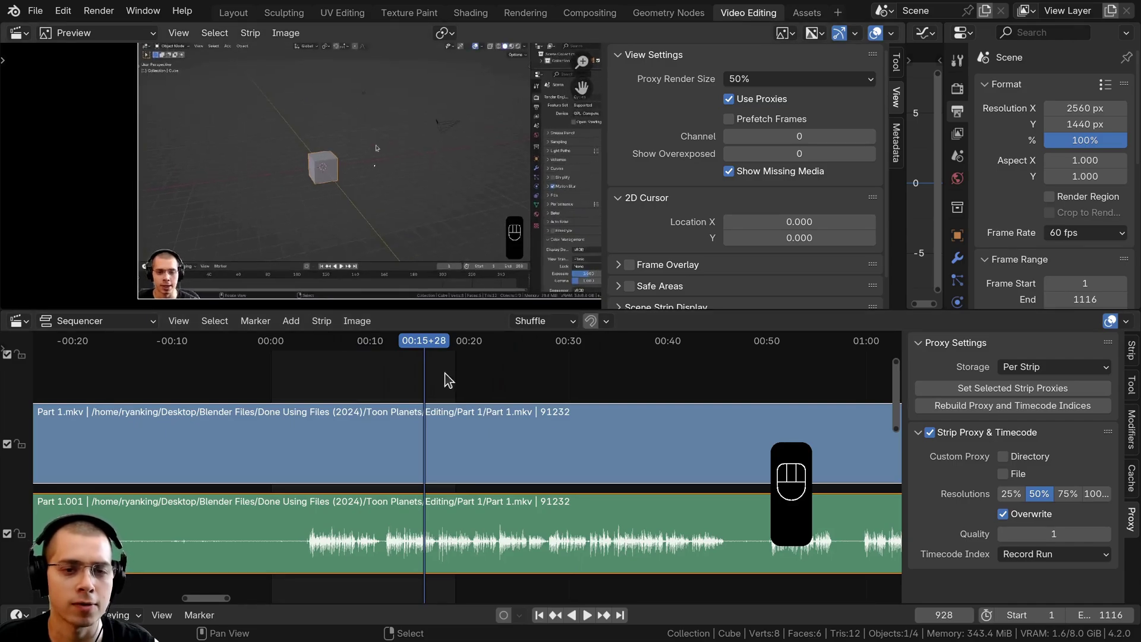
{"action": "left_click_drag", "start_coordinate": [443, 394], "coordinate": [410, 374]}
{"action": "left_click", "coordinate": [760, 79]}
{"action": "left_click", "coordinate": [754, 77]}
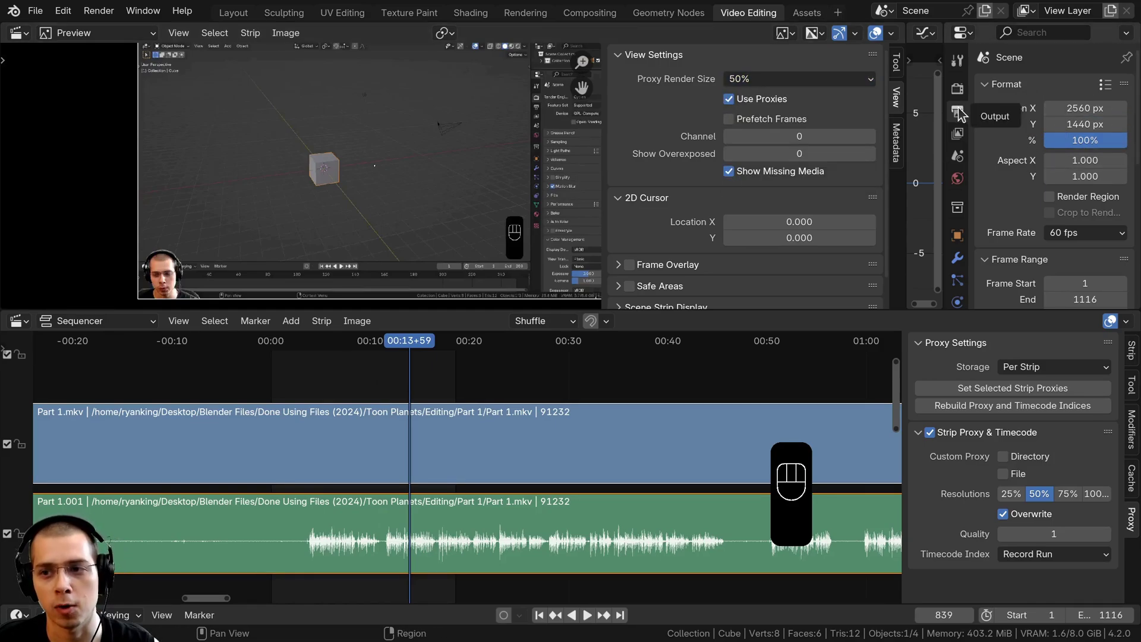
Inspect the webcam corner of the preview up close and scrub the footage back to about 17 seconds
{"action": "scroll", "coordinate": [429, 385], "scroll_direction": "up", "scroll_amount": 2}
{"action": "scroll", "coordinate": [358, 173], "scroll_direction": "up", "scroll_amount": 3}
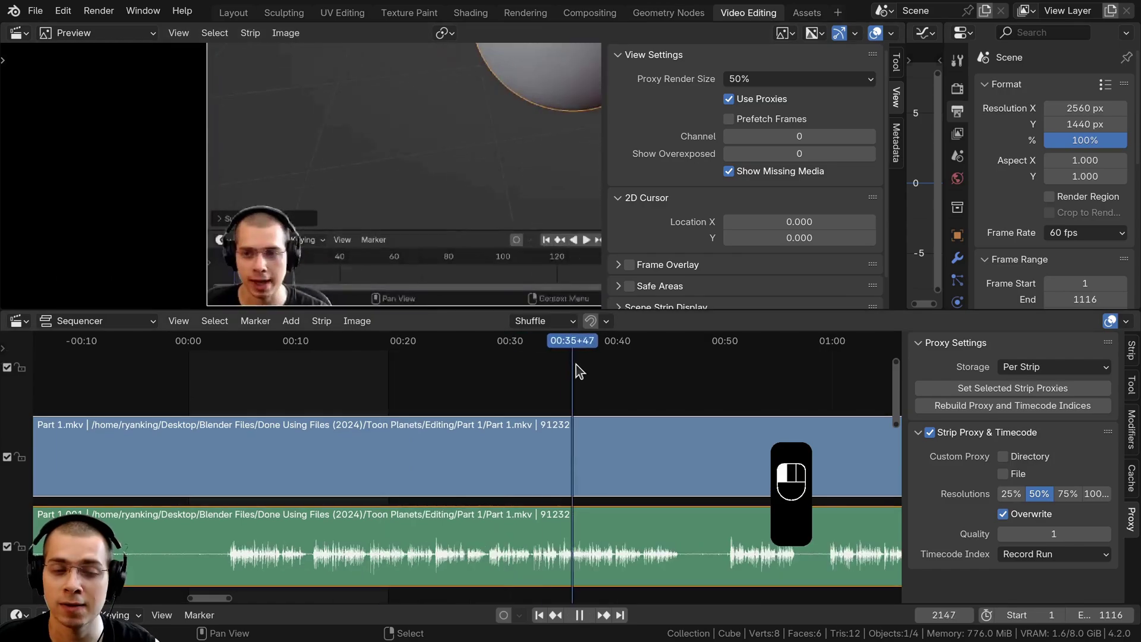
{"action": "left_click_drag", "start_coordinate": [576, 365], "coordinate": [375, 368]}
{"action": "scroll", "coordinate": [431, 132], "scroll_direction": "down", "scroll_amount": 4}
{"action": "middle_click_drag", "start_coordinate": [431, 133], "coordinate": [387, 150]}
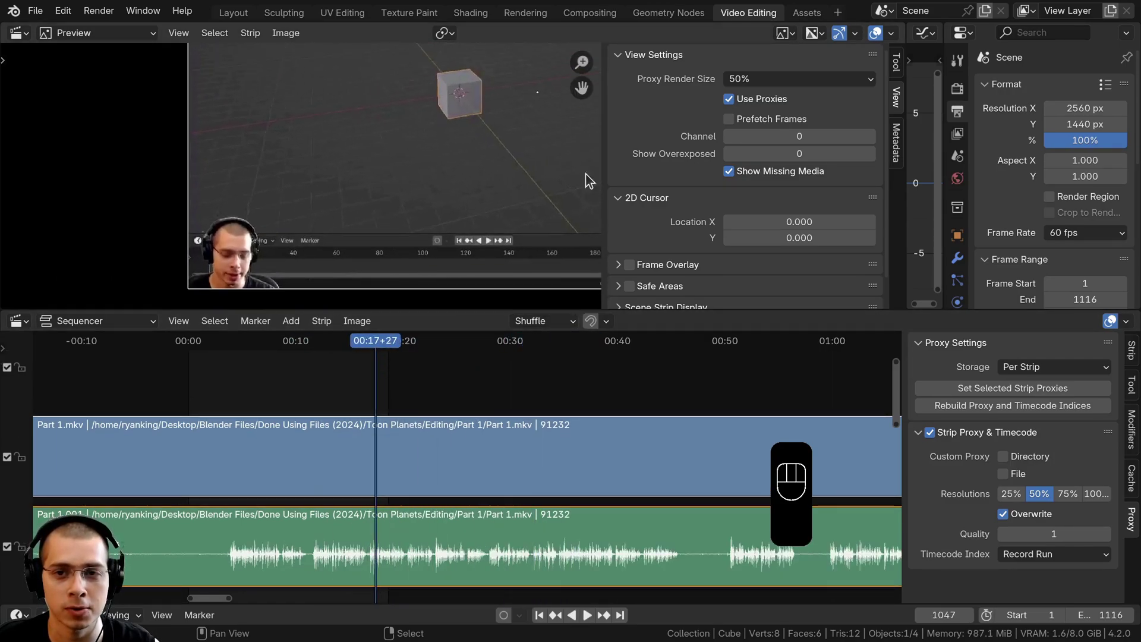
Compare playback at a 100% proxy render size up to about 19 seconds, and return the size to 50%
{"action": "left_click", "coordinate": [755, 78]}
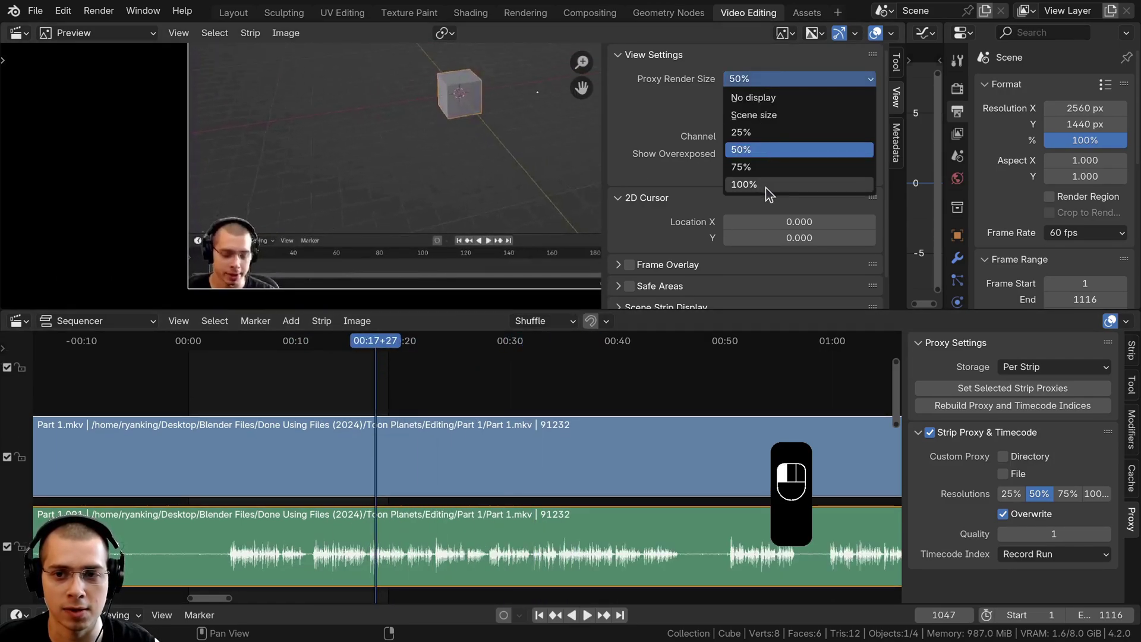
{"action": "left_click", "coordinate": [755, 184]}
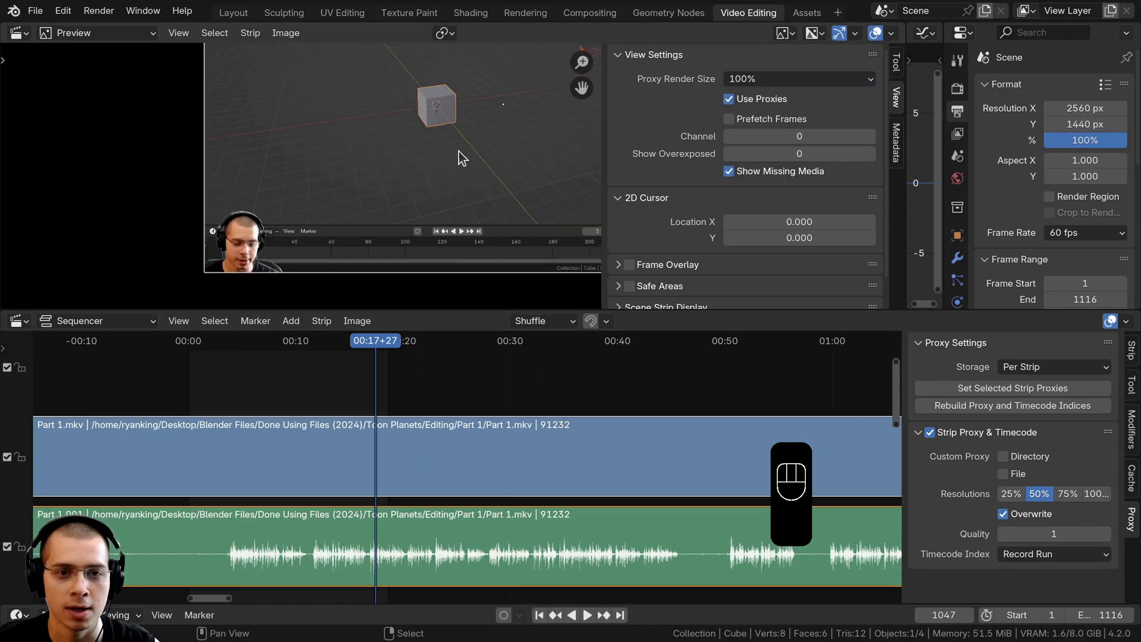
{"action": "key", "text": "space"}
{"action": "left_click_drag", "start_coordinate": [429, 403], "coordinate": [399, 405]}
{"action": "left_click", "coordinate": [756, 79]}
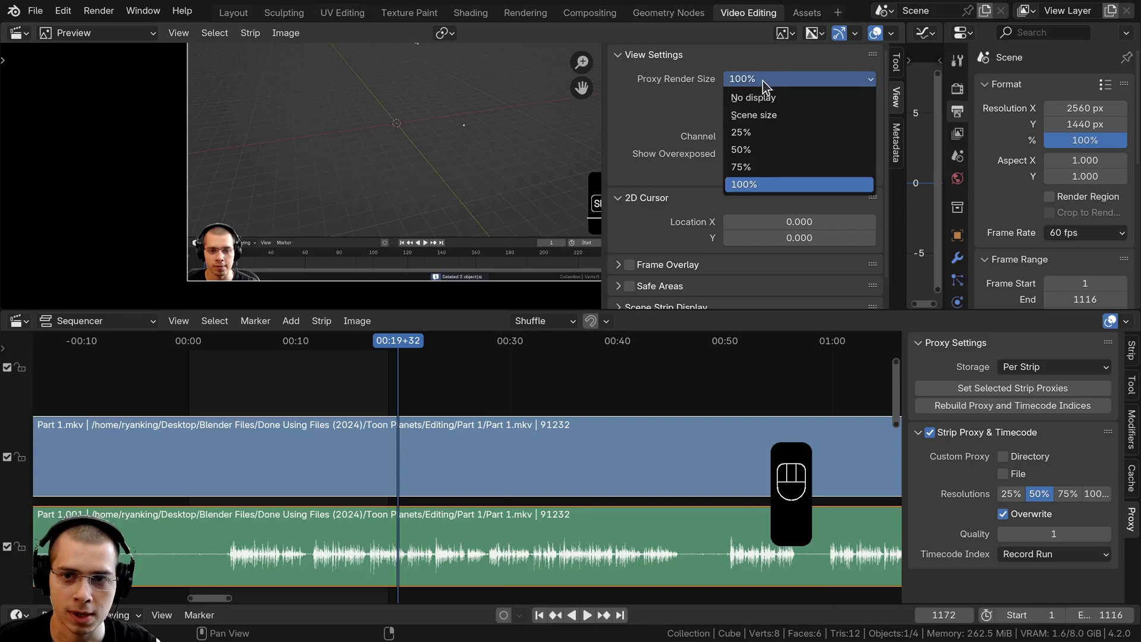
{"action": "left_click", "coordinate": [753, 154]}
Render the current frame, compare its webcam corner with the 50% proxy preview, and close the render result
{"action": "scroll", "coordinate": [301, 176], "scroll_direction": "up", "scroll_amount": 7}
{"action": "middle_click_drag", "start_coordinate": [237, 255], "coordinate": [365, 179]}
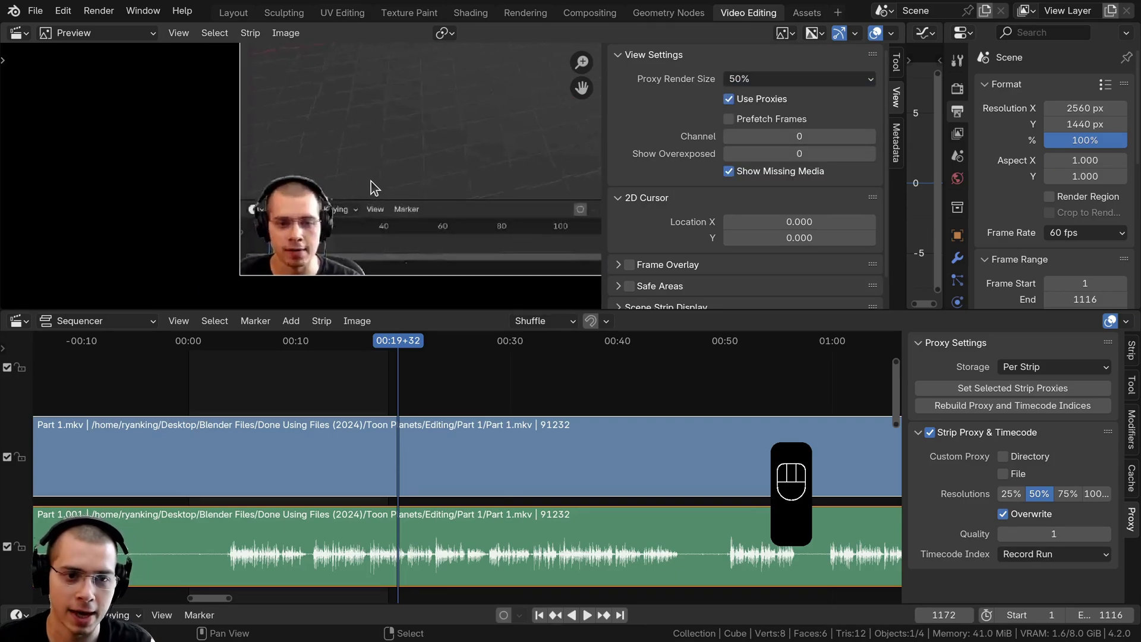
{"action": "key", "text": "F12"}
{"action": "middle_click_drag", "start_coordinate": [500, 412], "coordinate": [516, 337]}
{"action": "scroll", "coordinate": [516, 337], "scroll_direction": "up", "scroll_amount": 7}
{"action": "middle_click_drag", "start_coordinate": [394, 382], "coordinate": [648, 500]}
{"action": "scroll", "coordinate": [648, 499], "scroll_direction": "down", "scroll_amount": 2}
{"action": "middle_click_drag", "start_coordinate": [433, 501], "coordinate": [428, 549]}
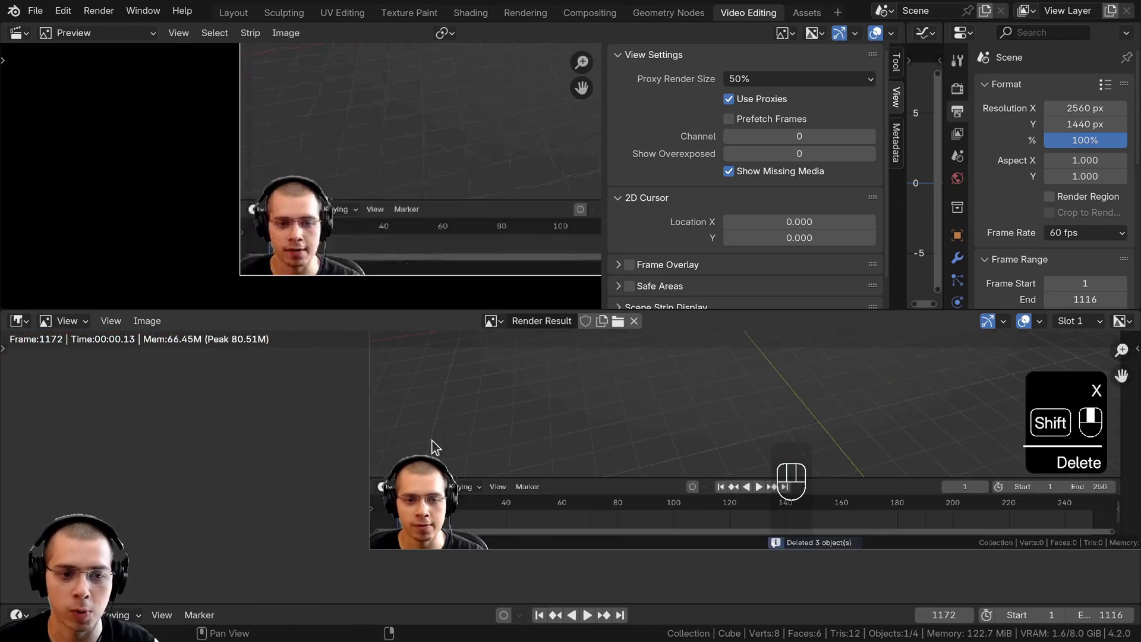
{"action": "key", "text": "Escape"}
{"action": "key", "text": "Escape"}
Review the proxy render size options, keep 50%, and scrub the footage between about 20 and 30 seconds
{"action": "left_click", "coordinate": [760, 82]}
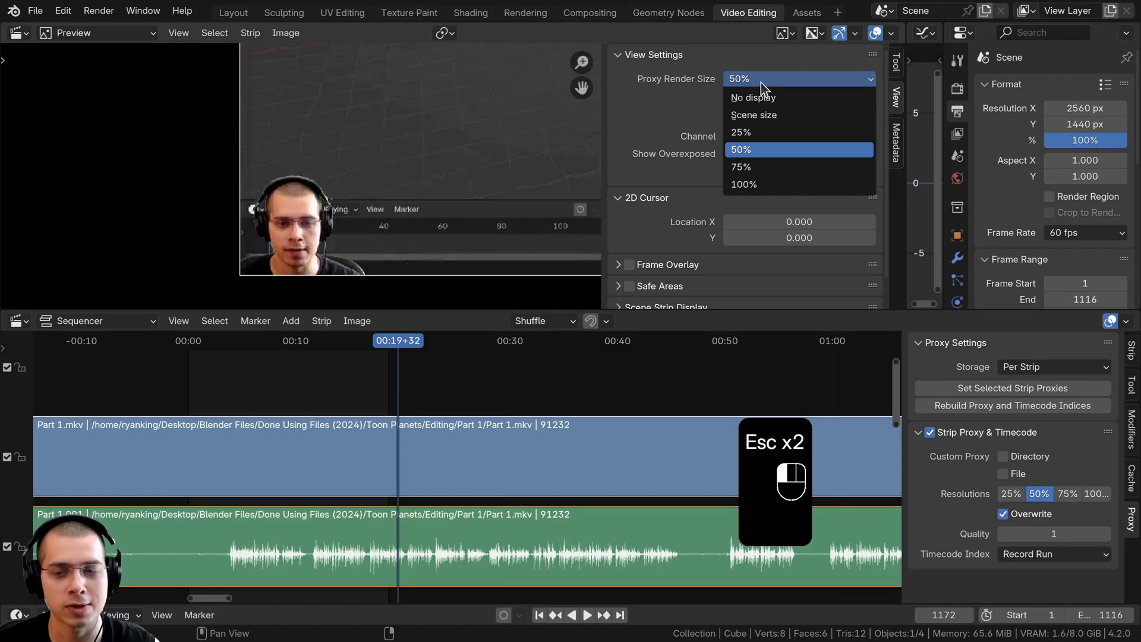
{"action": "left_click", "coordinate": [747, 149]}
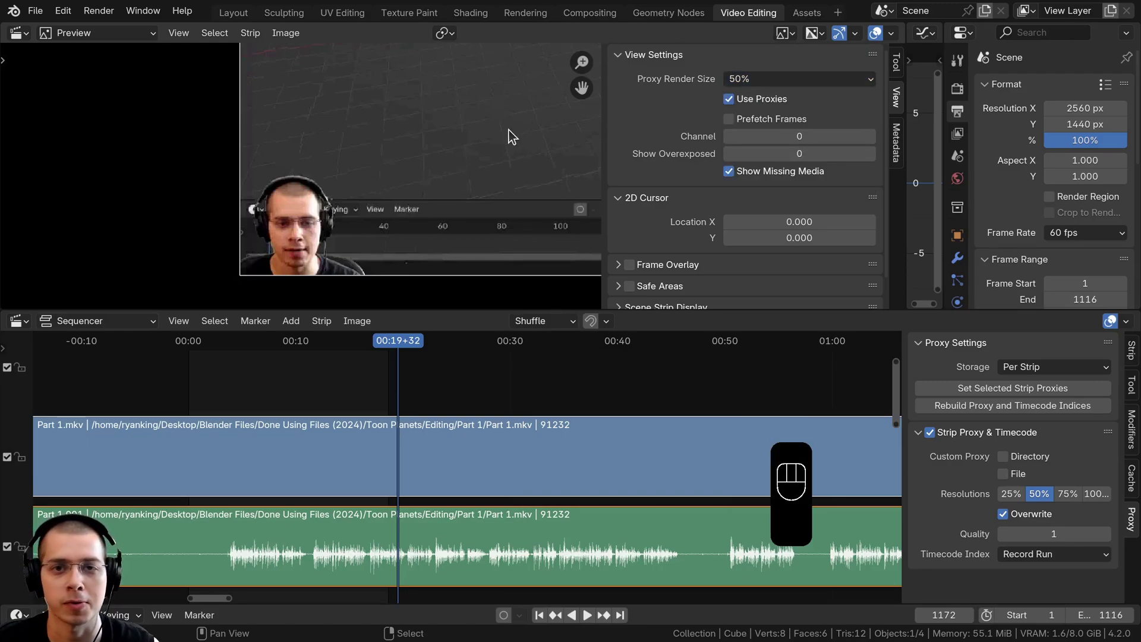
{"action": "left_click", "coordinate": [509, 465]}
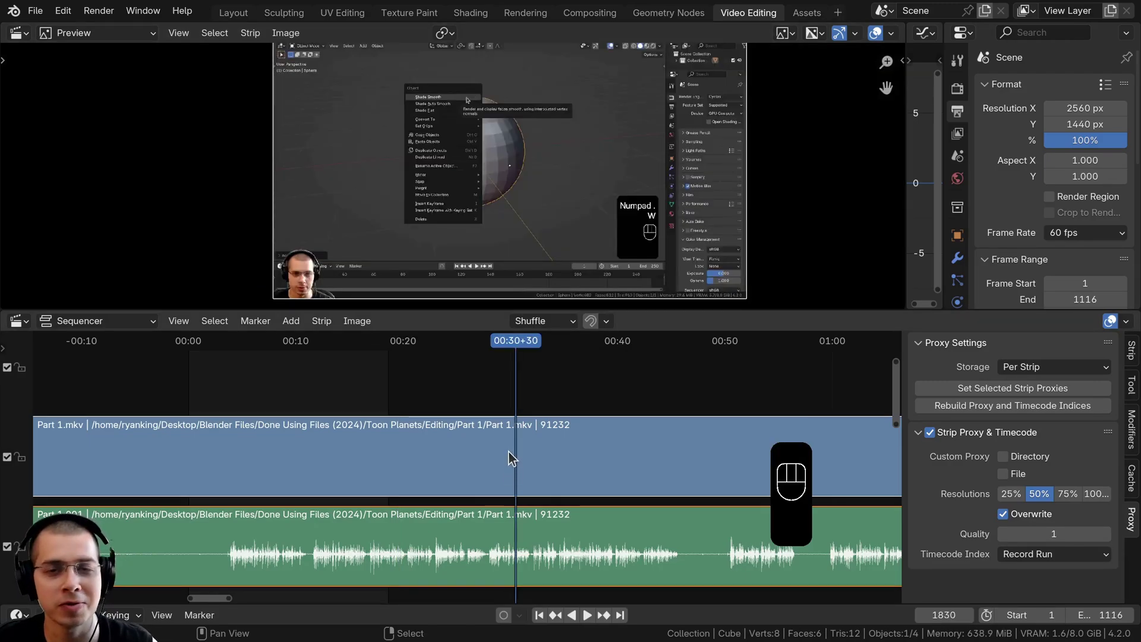
{"action": "left_click_drag", "start_coordinate": [515, 407], "coordinate": [449, 404]}
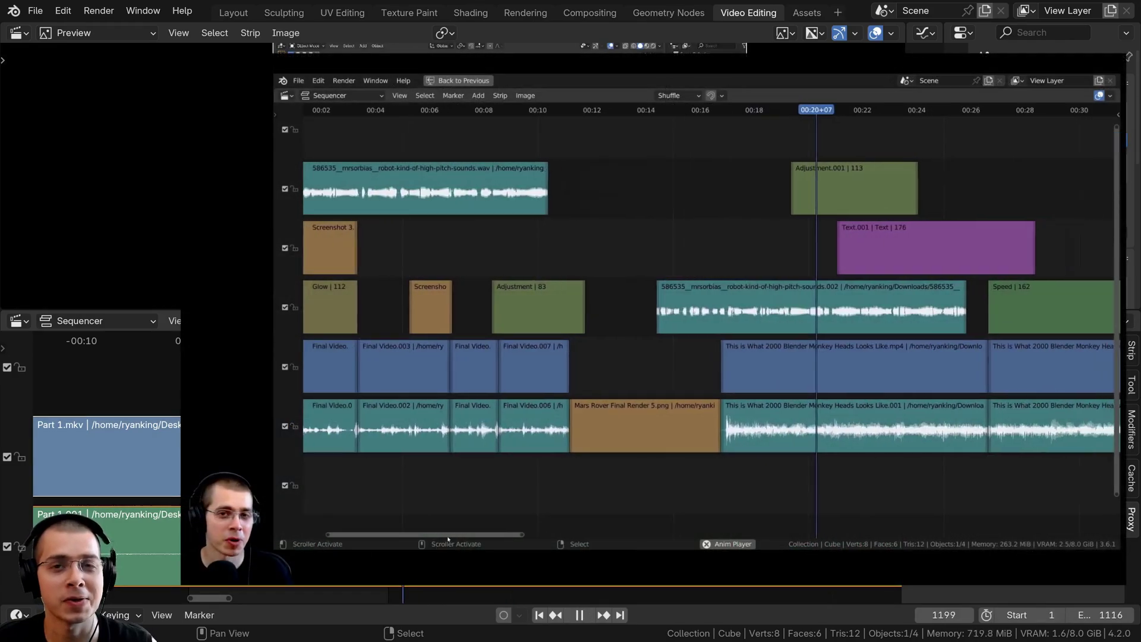